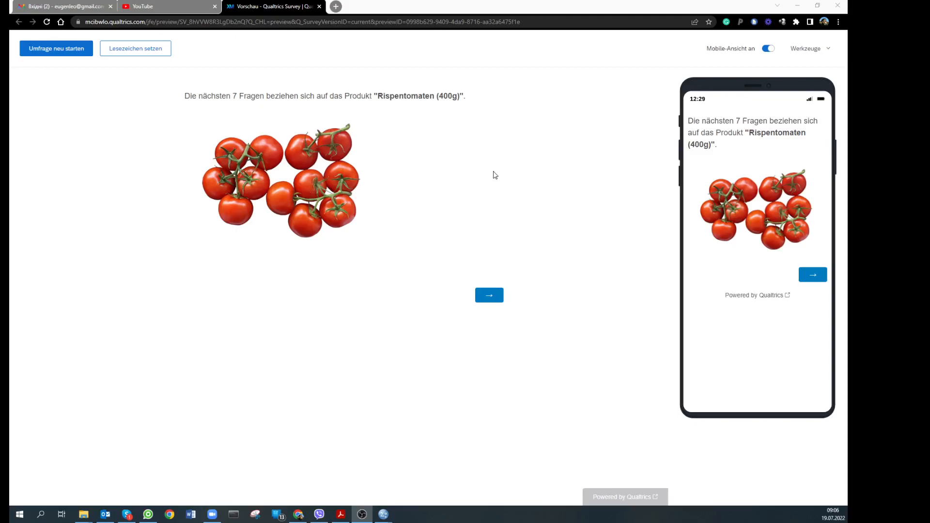
Advance the survey preview to the first Rispentomaten question and enable the Validierung ignorieren option.
{"action": "left_click", "coordinate": [493, 293]}
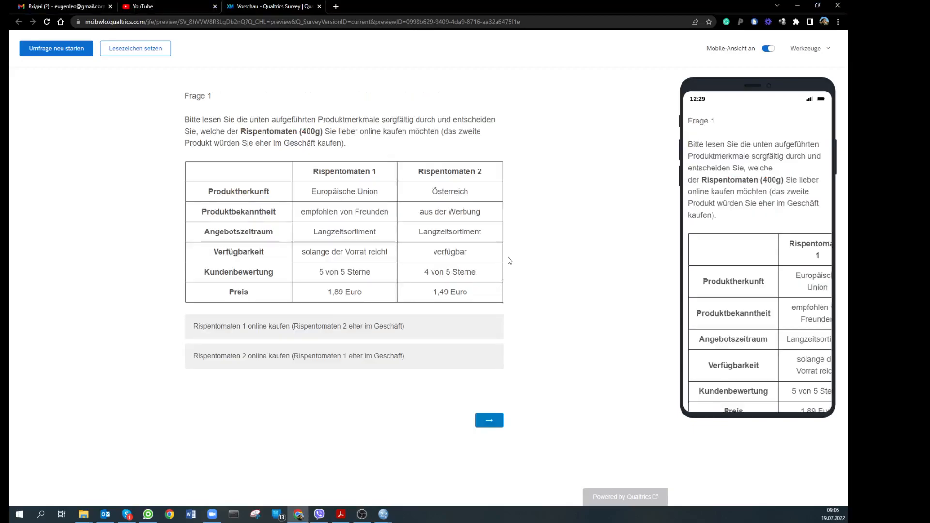
{"action": "left_click", "coordinate": [807, 48]}
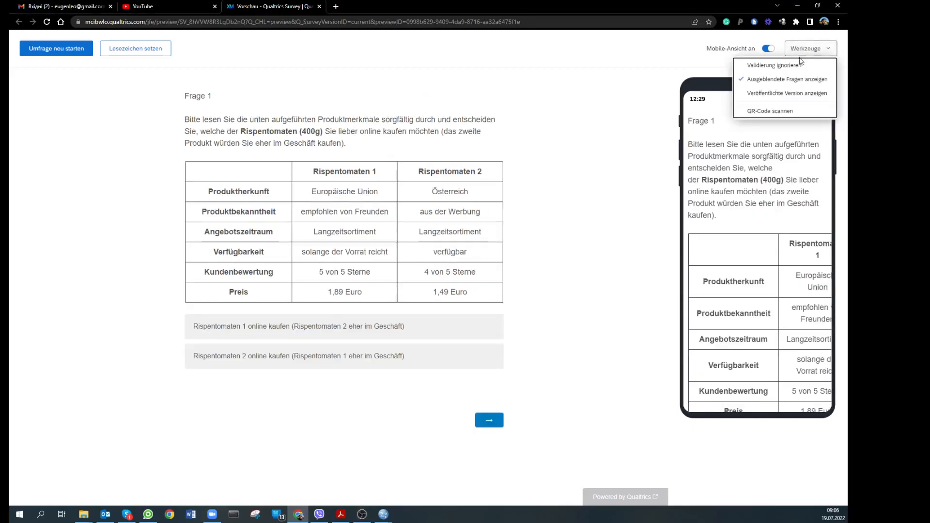
{"action": "left_click", "coordinate": [793, 67]}
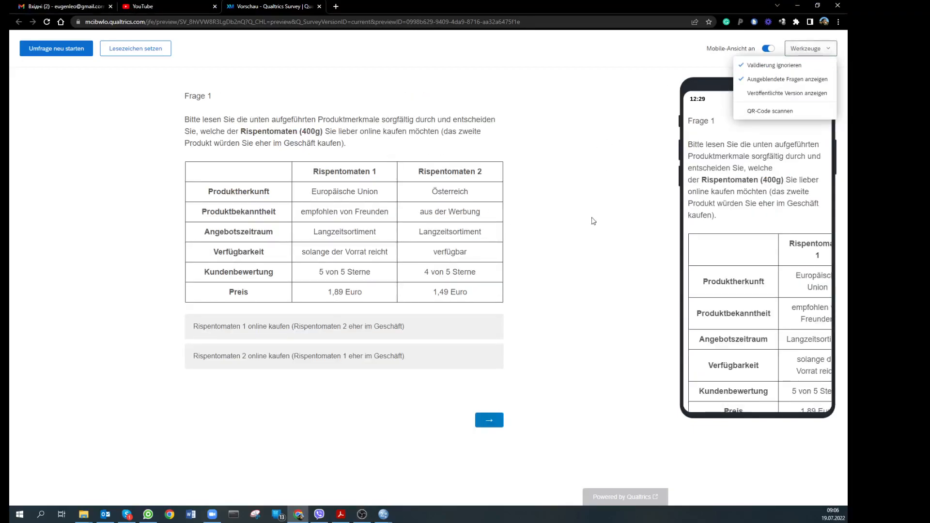
Skip through the seven Rispentomaten (400g) questions without answering, up to the Kidney Bohnen Dose (400g) introduction.
{"action": "left_click", "coordinate": [496, 421]}
{"action": "left_click", "coordinate": [497, 420]}
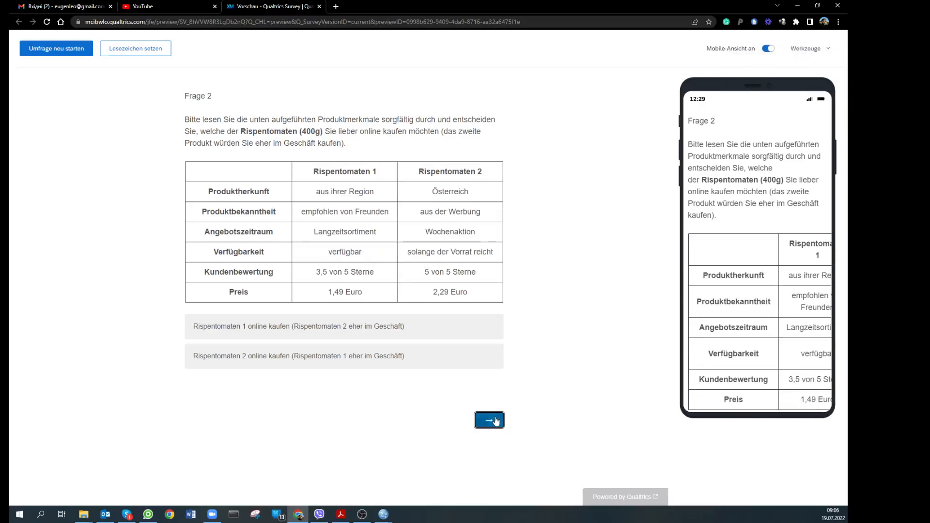
{"action": "left_click", "coordinate": [496, 420]}
{"action": "left_click", "coordinate": [497, 421]}
{"action": "left_click", "coordinate": [496, 420]}
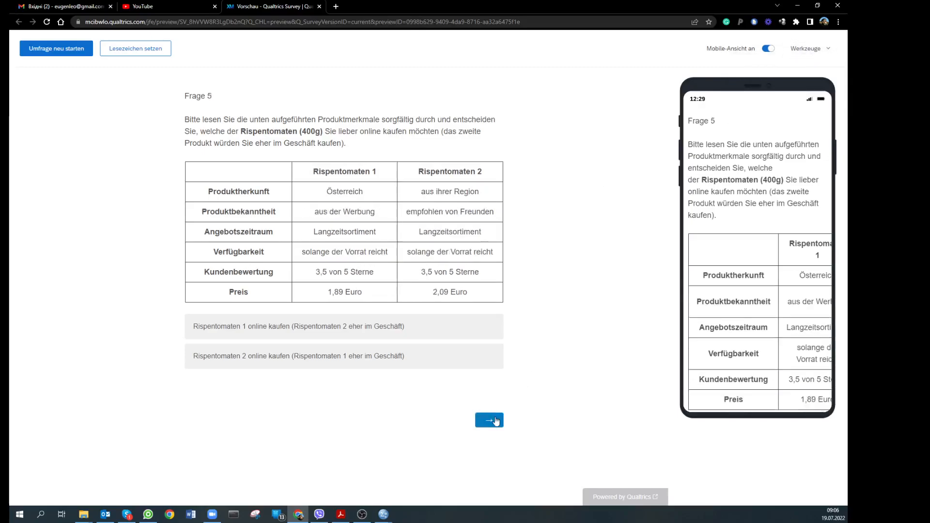
{"action": "left_click", "coordinate": [496, 421]}
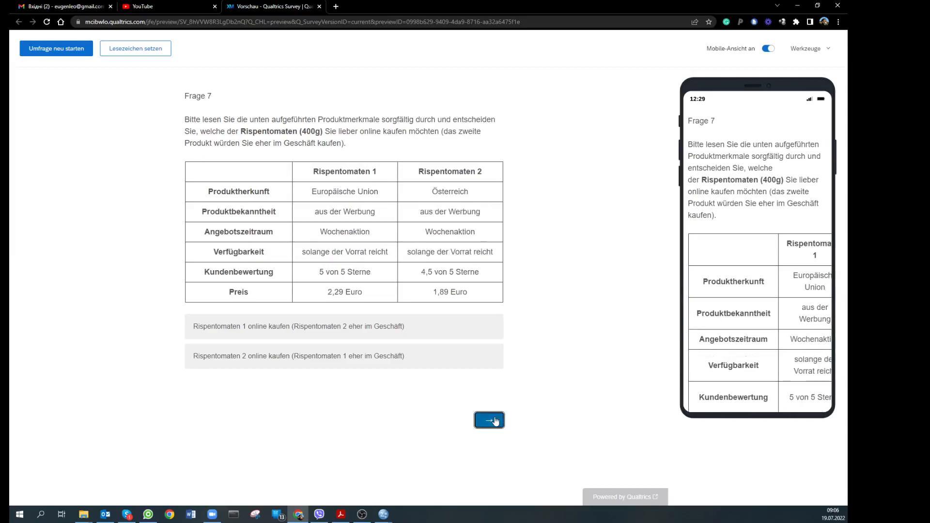
{"action": "left_click", "coordinate": [496, 421]}
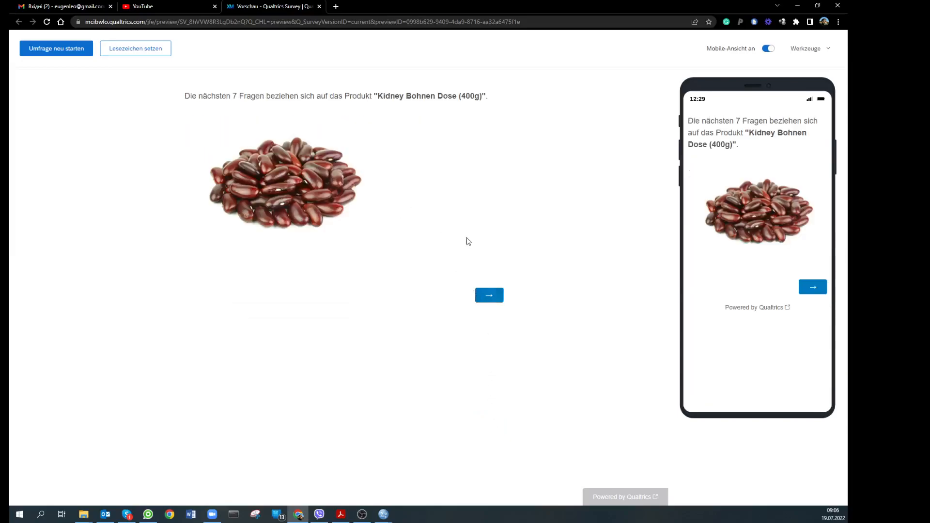
Advance through the Kidney Bohnen Dose (400g) comparison questions from Frage 8 to Frage 11.
{"action": "left_click", "coordinate": [489, 297]}
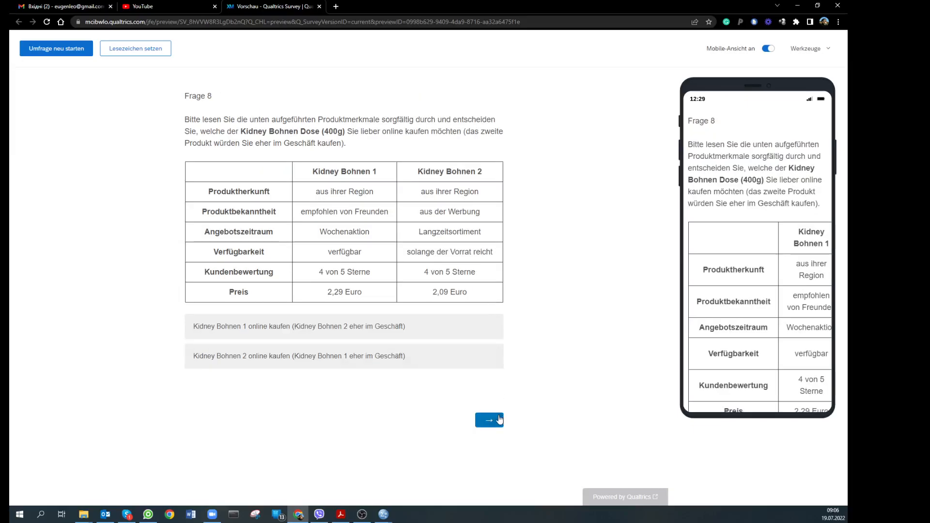
{"action": "left_click", "coordinate": [499, 419]}
{"action": "left_click", "coordinate": [498, 420]}
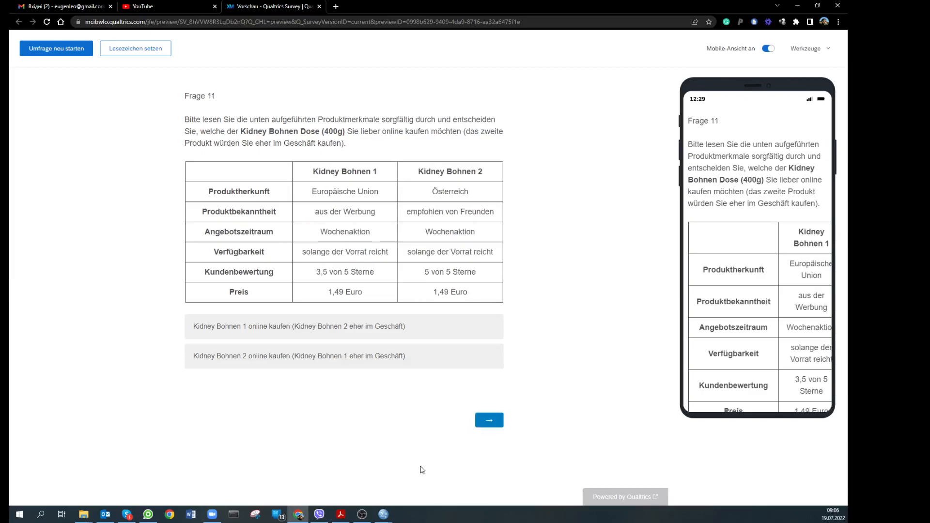
Switch to the 110 Responses_18.Jul_sortiert.sav dataset in SPSS and examine the variables from F_1_1 to F_7_1_1.
{"action": "left_click", "coordinate": [390, 513]}
{"action": "left_click", "coordinate": [457, 473]}
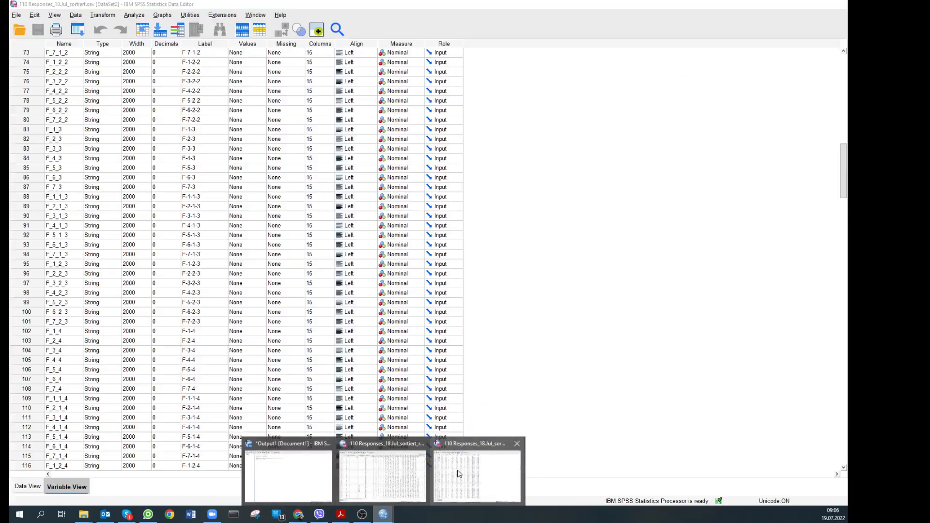
{"action": "left_click", "coordinate": [458, 473]}
{"action": "scroll", "coordinate": [116, 256], "scroll_direction": "up", "scroll_amount": 5}
{"action": "scroll", "coordinate": [116, 256], "scroll_direction": "up", "scroll_amount": 7}
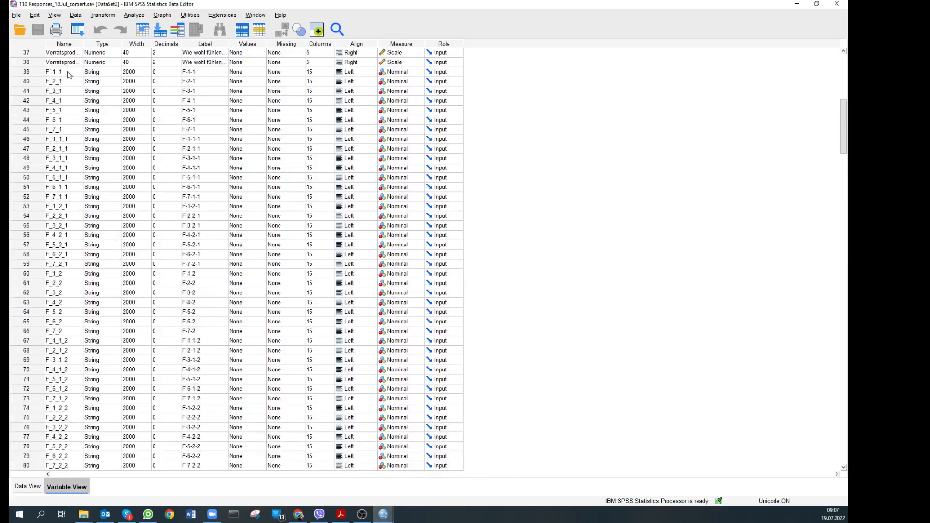
{"action": "left_click", "coordinate": [67, 73]}
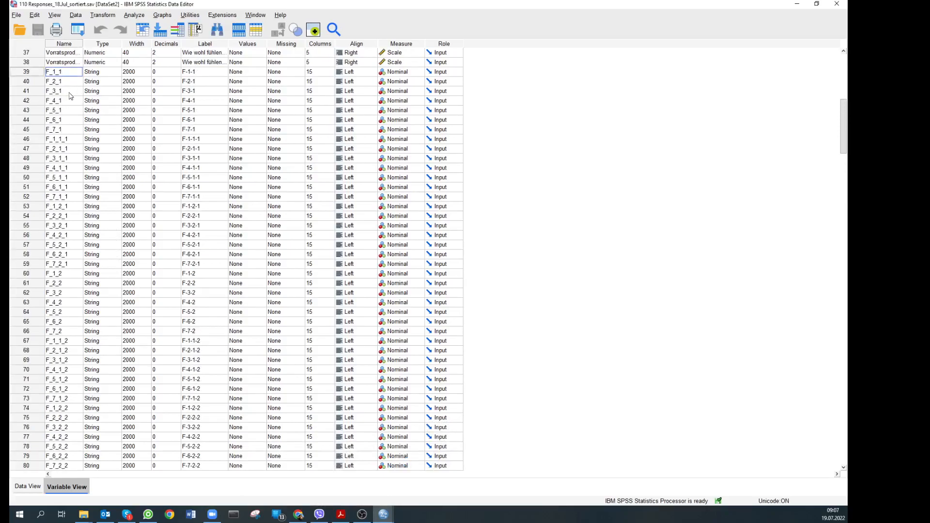
{"action": "left_click", "coordinate": [71, 140]}
{"action": "left_click", "coordinate": [74, 197]}
Examine the remaining F_ variables and the start of the B_ variables, B_1_1 to B_3_1, in the variable list.
{"action": "scroll", "coordinate": [82, 195], "scroll_direction": "down", "scroll_amount": 6}
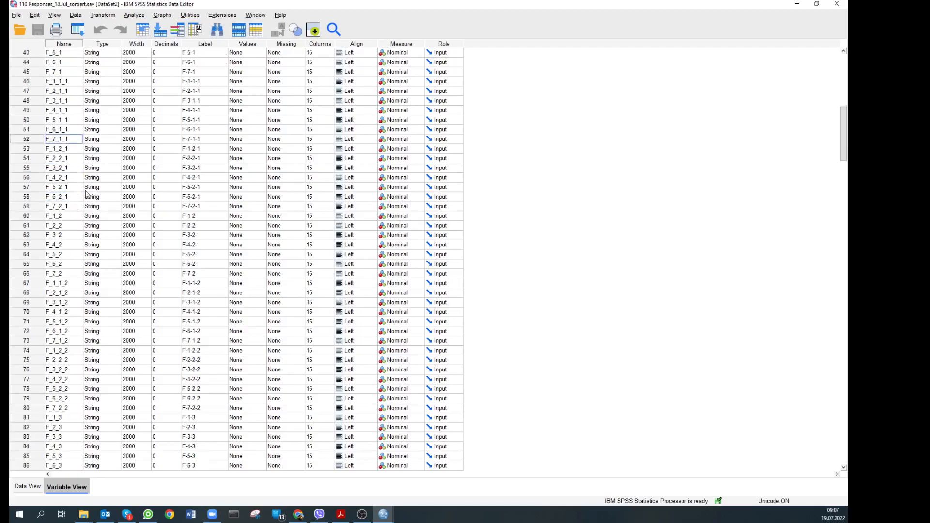
{"action": "scroll", "coordinate": [83, 195], "scroll_direction": "down", "scroll_amount": 5}
{"action": "scroll", "coordinate": [83, 196], "scroll_direction": "down", "scroll_amount": 9}
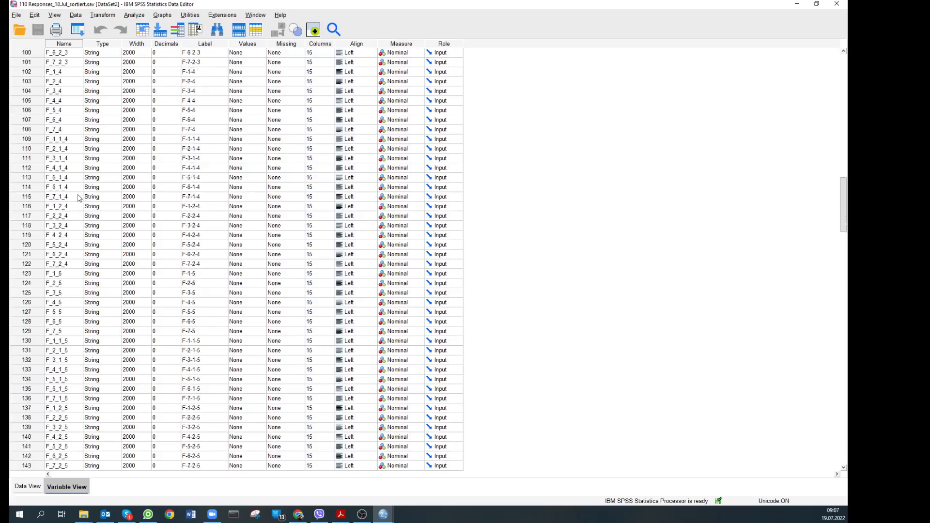
{"action": "scroll", "coordinate": [78, 198], "scroll_direction": "down", "scroll_amount": 15}
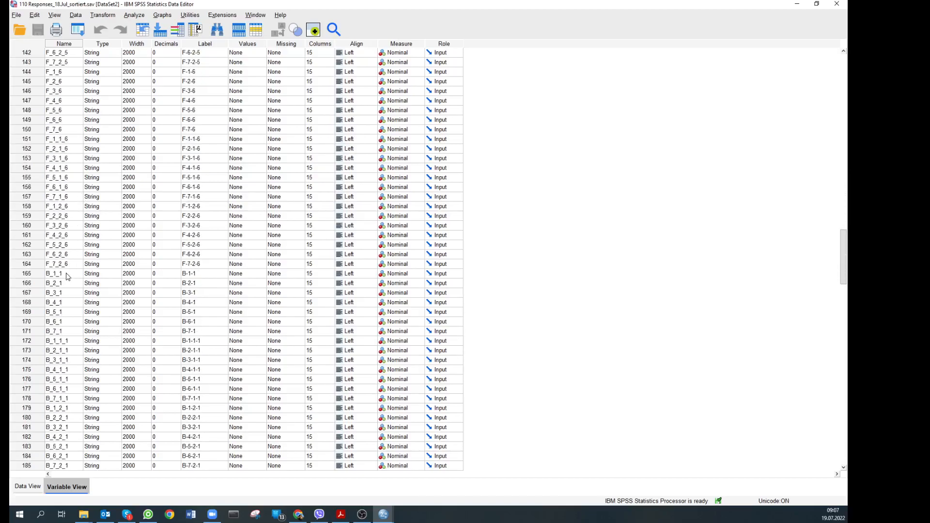
{"action": "left_click", "coordinate": [67, 276]}
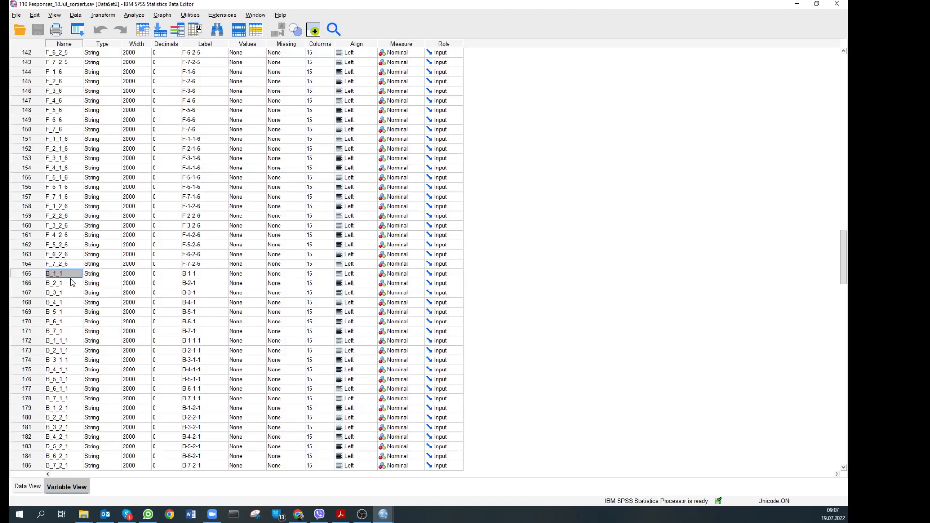
{"action": "double_click", "coordinate": [72, 282]}
{"action": "double_click", "coordinate": [72, 293]}
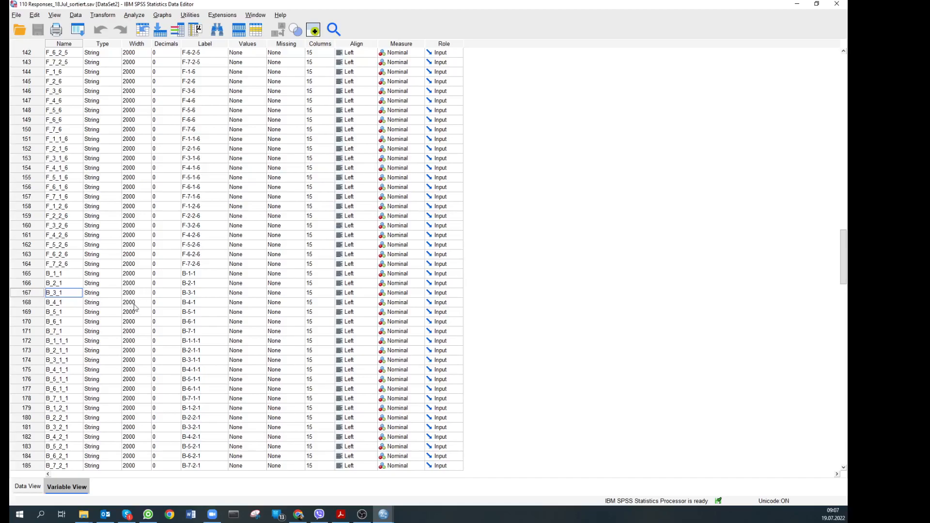
Switch to the 110 Responses_18.Jul_sortiert_restructured.sav dataset, show its variable definitions and widen the Name column to fit the full names.
{"action": "mouse_move", "coordinate": [388, 515]}
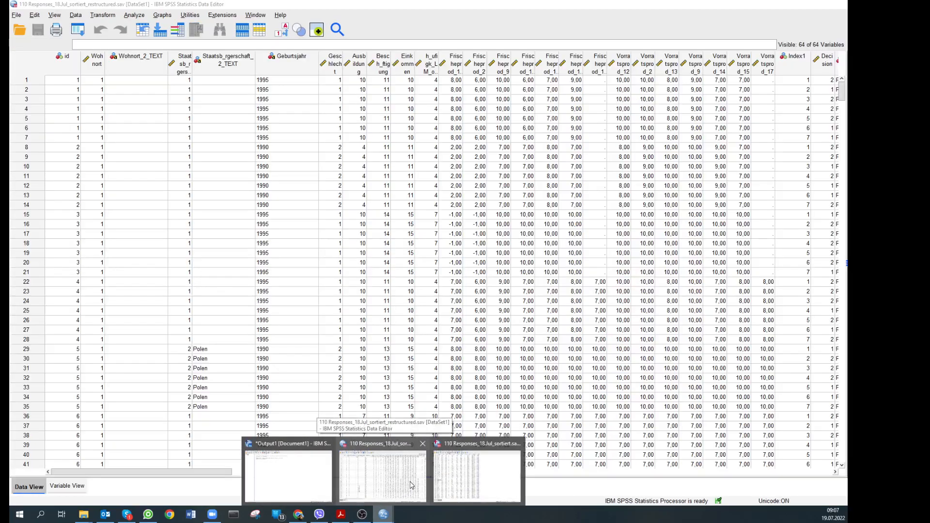
{"action": "left_click", "coordinate": [411, 485]}
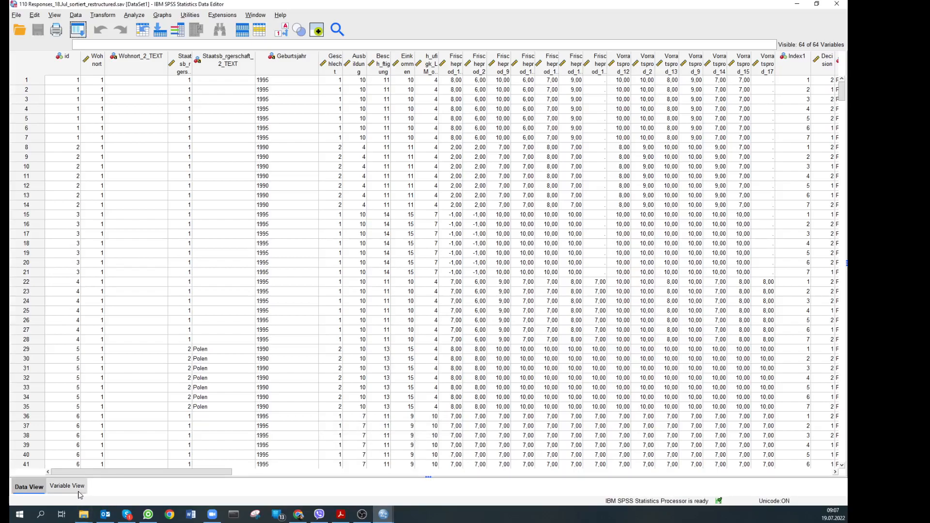
{"action": "left_click", "coordinate": [67, 486]}
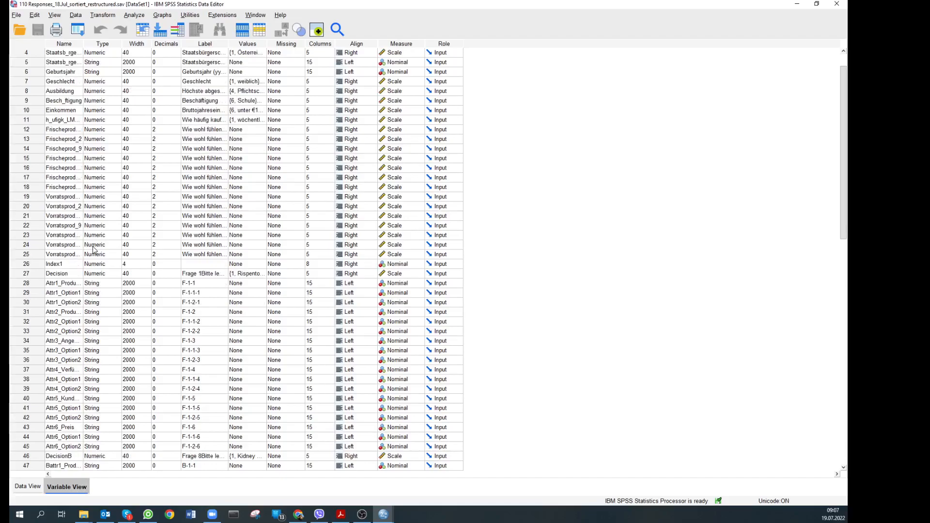
{"action": "left_click_drag", "start_coordinate": [83, 44], "coordinate": [168, 45]}
Move the variable DecisionB directly below Decision in the variable list.
{"action": "scroll", "coordinate": [97, 283], "scroll_direction": "down", "scroll_amount": 1}
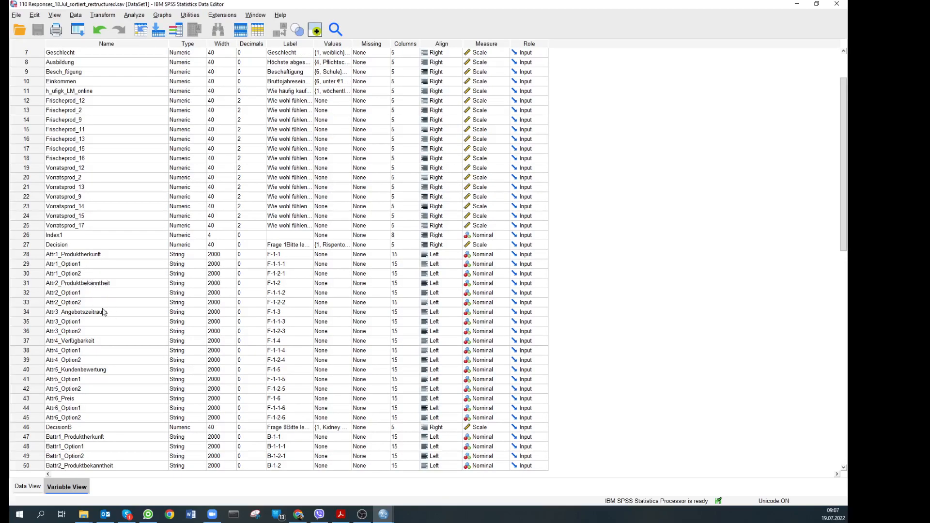
{"action": "scroll", "coordinate": [87, 299], "scroll_direction": "down", "scroll_amount": 1}
{"action": "scroll", "coordinate": [85, 303], "scroll_direction": "down", "scroll_amount": 1}
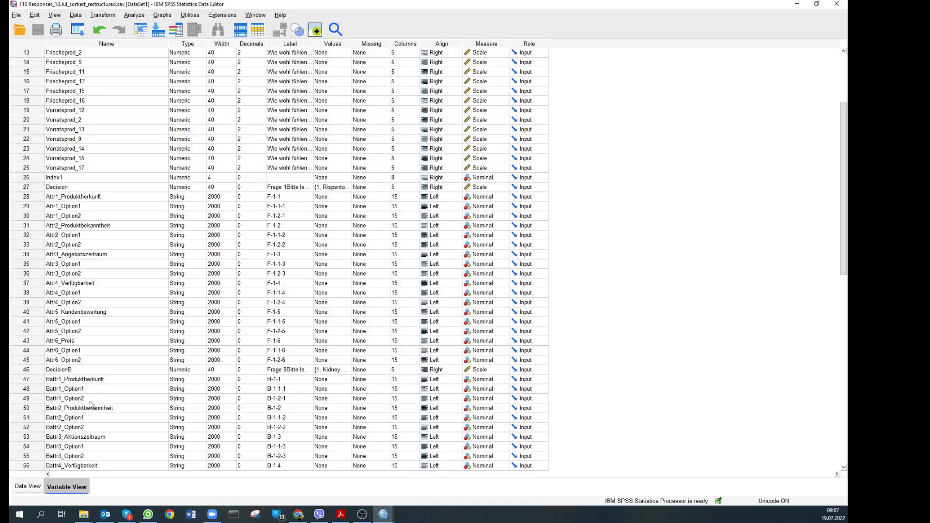
{"action": "left_click", "coordinate": [32, 371]}
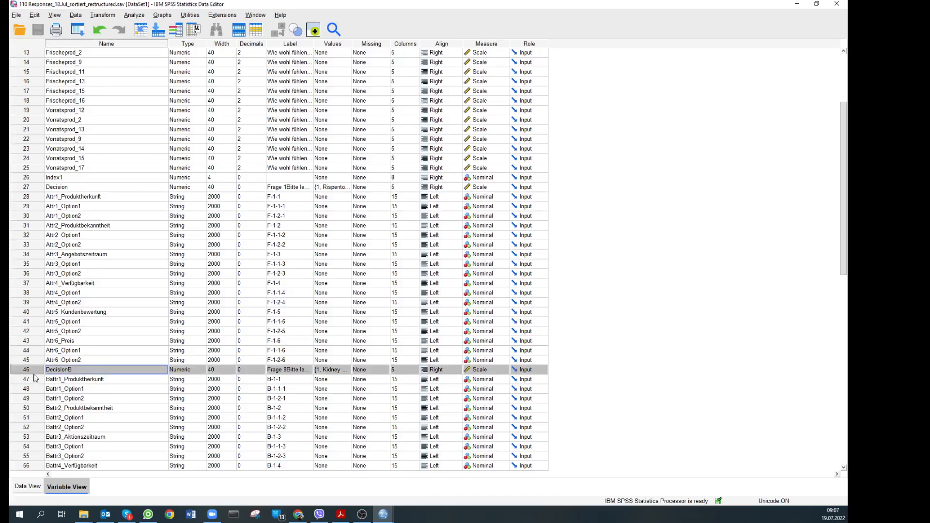
{"action": "left_click_drag", "start_coordinate": [35, 372], "coordinate": [38, 194]}
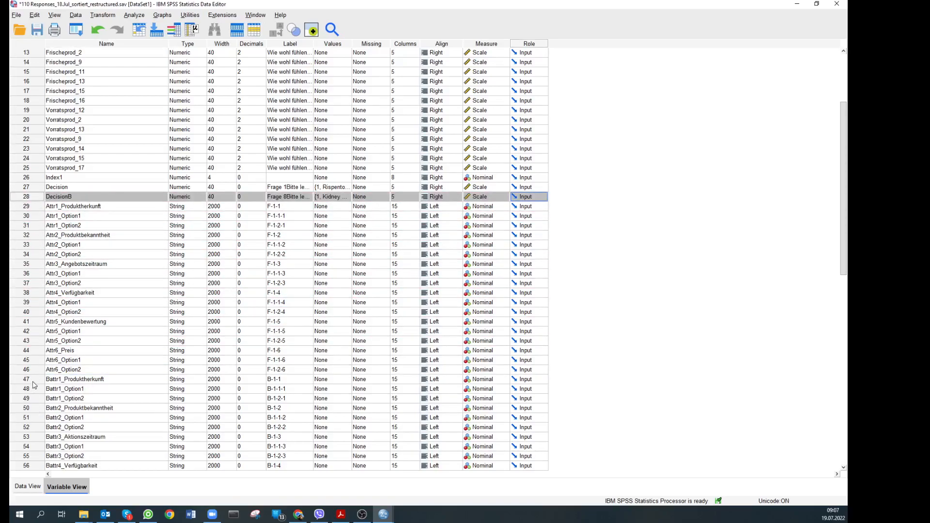
Move Battr1_Produktherkunft, Battr1_Option1 and Battr1_Option2 each directly below its Attr1 counterpart.
{"action": "left_click", "coordinate": [36, 381]}
{"action": "left_click_drag", "start_coordinate": [38, 383], "coordinate": [48, 220]}
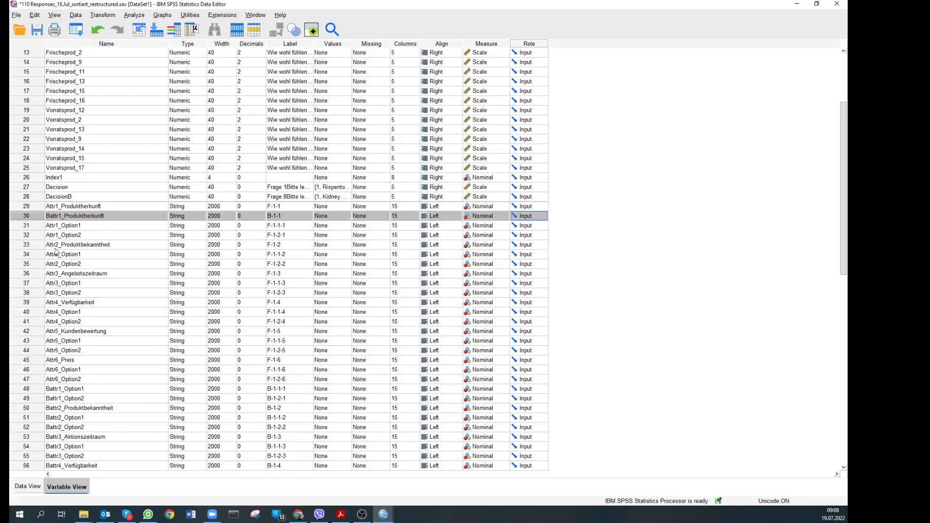
{"action": "left_click", "coordinate": [39, 390]}
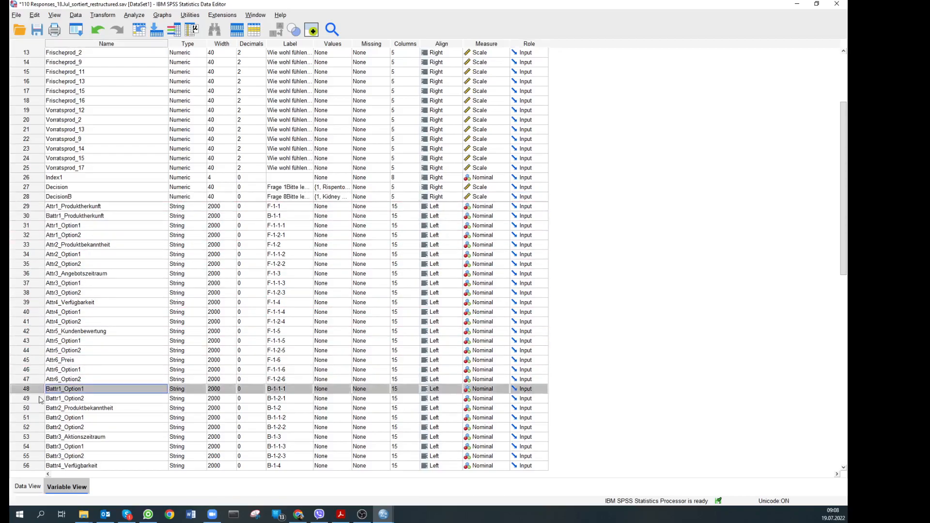
{"action": "left_click", "coordinate": [39, 401], "text": "shift"}
{"action": "left_click_drag", "start_coordinate": [35, 393], "coordinate": [41, 250]}
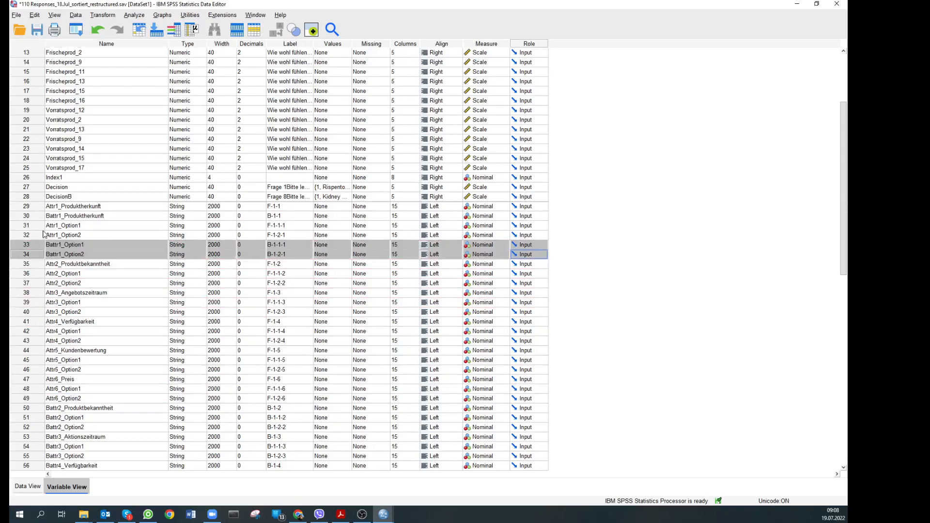
{"action": "left_click", "coordinate": [34, 245]}
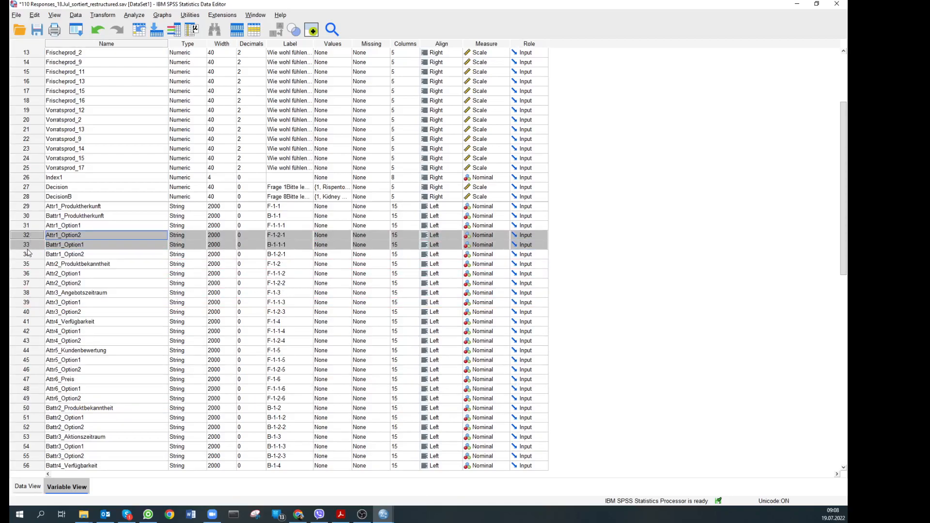
{"action": "left_click", "coordinate": [28, 265]}
{"action": "left_click", "coordinate": [33, 246]}
{"action": "left_click_drag", "start_coordinate": [33, 245], "coordinate": [33, 236]}
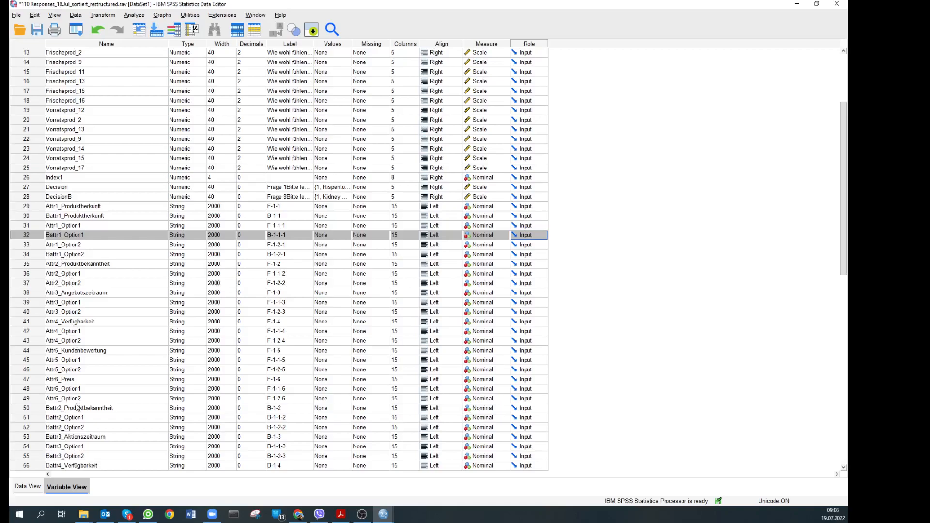
Move Battr2_Produktbekanntheit, Battr2_Option1 and Battr2_Option2 each directly below its Attr2 counterpart.
{"action": "left_click", "coordinate": [40, 412]}
{"action": "left_click_drag", "start_coordinate": [40, 413], "coordinate": [37, 278]}
{"action": "left_click_drag", "start_coordinate": [39, 420], "coordinate": [39, 290]}
{"action": "left_click", "coordinate": [32, 419]}
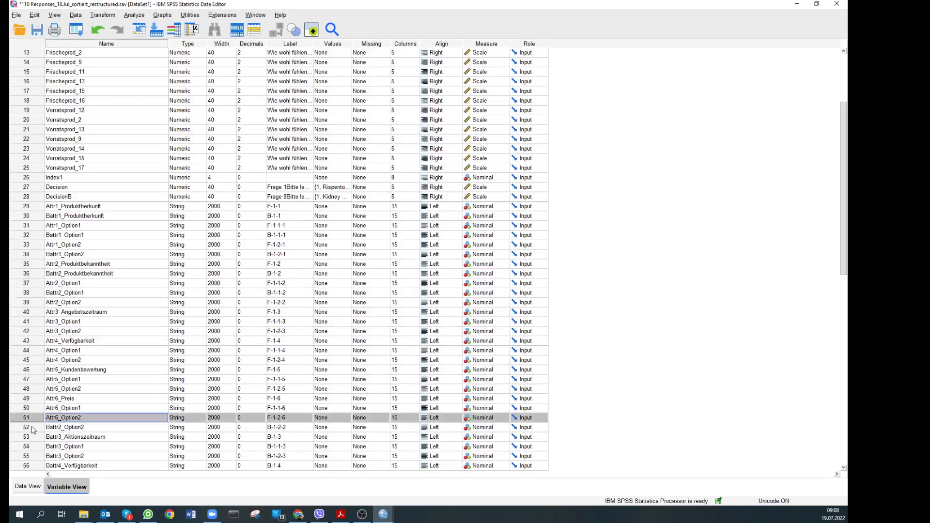
{"action": "left_click", "coordinate": [31, 427]}
{"action": "left_click_drag", "start_coordinate": [29, 431], "coordinate": [30, 310]}
Move Battr3_Aktionszeitraum below Attr3_Angebotszeitraum, and Battr3_Option1 and Battr3_Option2 each below the matching Attr3 option.
{"action": "scroll", "coordinate": [39, 370], "scroll_direction": "down", "scroll_amount": 1}
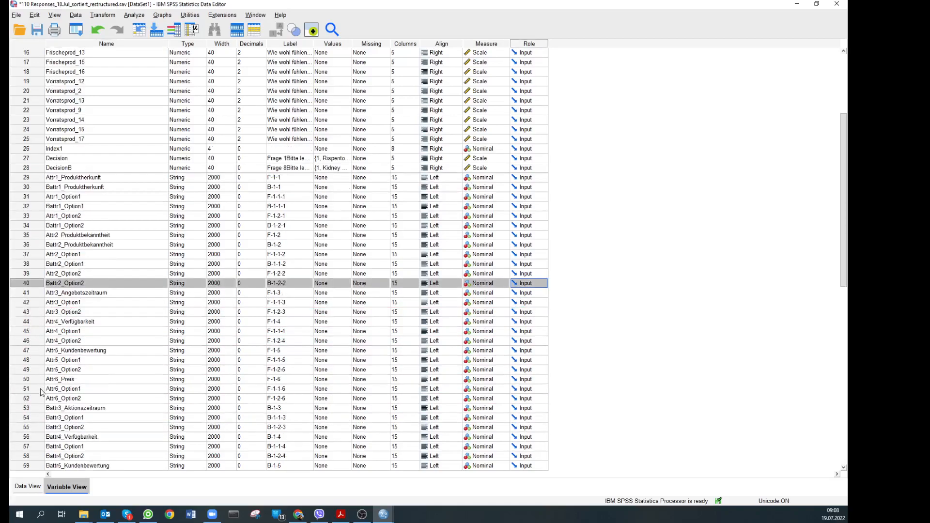
{"action": "left_click", "coordinate": [33, 409]}
{"action": "left_click_drag", "start_coordinate": [34, 411], "coordinate": [34, 313]}
{"action": "left_click", "coordinate": [28, 418]}
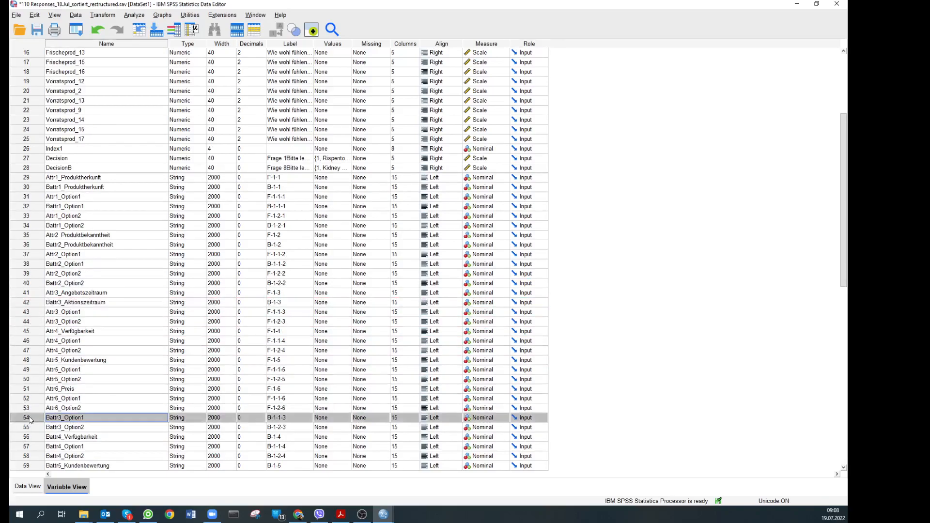
{"action": "left_click_drag", "start_coordinate": [34, 421], "coordinate": [34, 335]}
{"action": "left_click", "coordinate": [34, 430]}
{"action": "left_click_drag", "start_coordinate": [34, 431], "coordinate": [33, 346]}
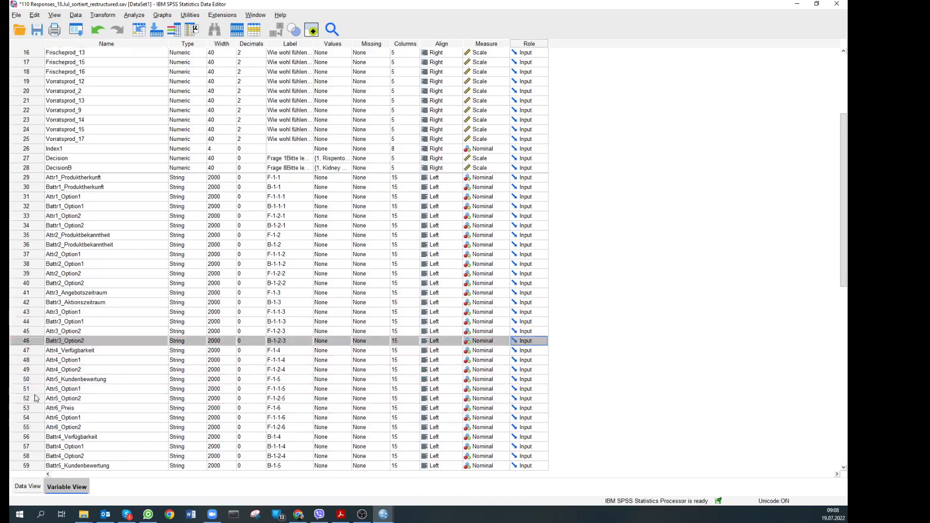
Move Battr4_Verfügbarkeit, Battr4_Option1 and Battr4_Option2 each directly below its Attr4 counterpart.
{"action": "left_click", "coordinate": [31, 437]}
{"action": "left_click_drag", "start_coordinate": [31, 438], "coordinate": [35, 369]}
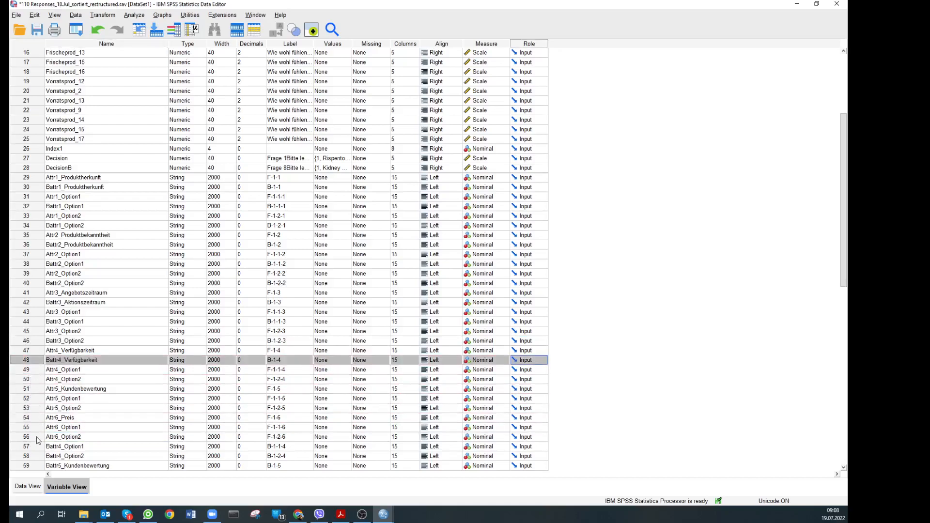
{"action": "left_click", "coordinate": [37, 446]}
{"action": "left_click_drag", "start_coordinate": [37, 446], "coordinate": [35, 386]}
{"action": "left_click", "coordinate": [26, 455]}
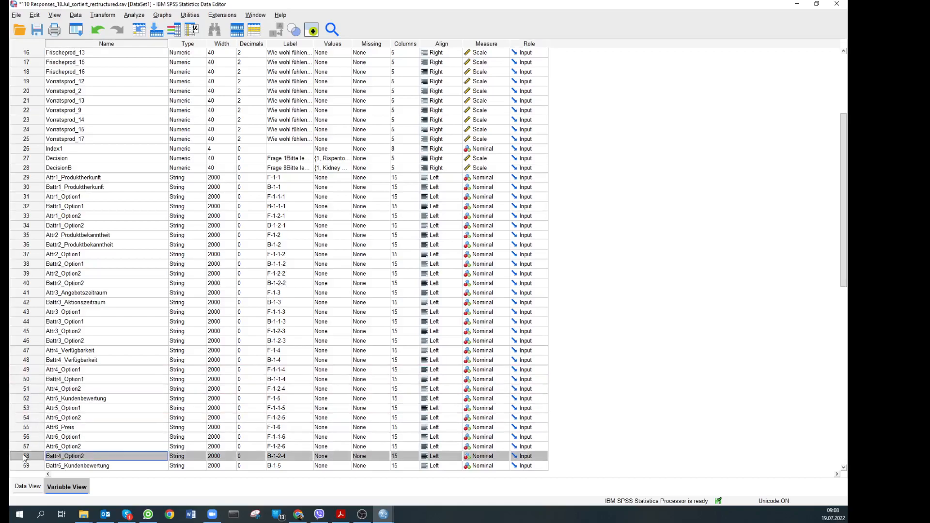
{"action": "left_click_drag", "start_coordinate": [29, 457], "coordinate": [30, 402]}
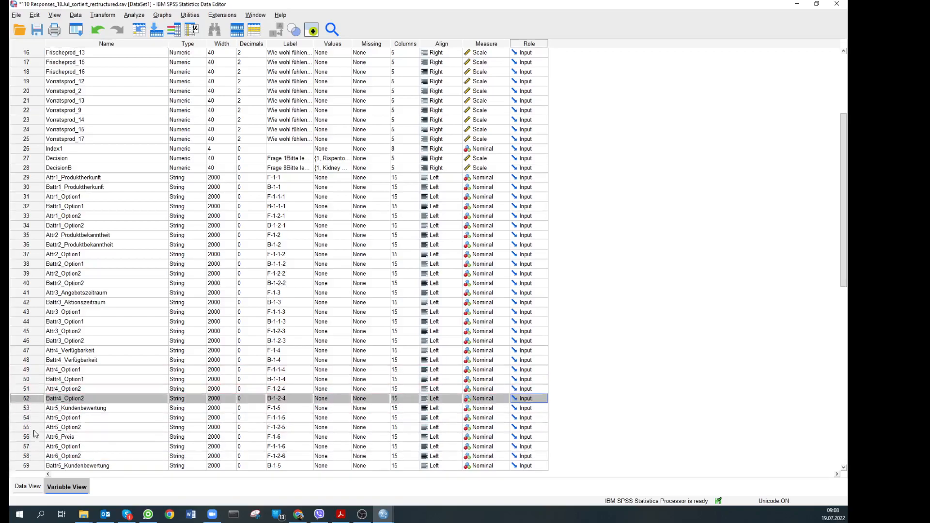
Move Battr5_Kundenbewertung, Battr5_Option1 and Battr5_Option2 each directly below its Attr5 counterpart.
{"action": "left_click", "coordinate": [30, 465]}
{"action": "left_click_drag", "start_coordinate": [30, 466], "coordinate": [31, 411]}
{"action": "scroll", "coordinate": [34, 450], "scroll_direction": "down", "scroll_amount": 2}
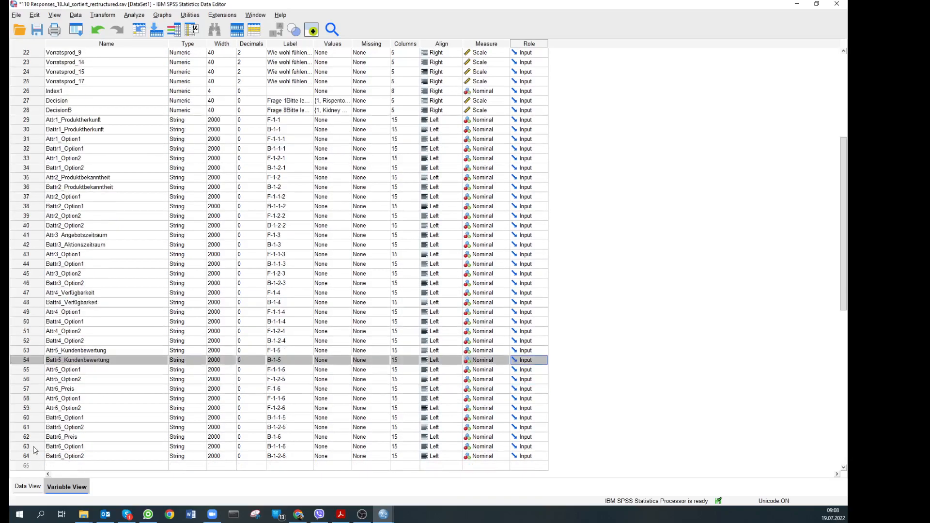
{"action": "left_click", "coordinate": [35, 421]}
{"action": "left_click_drag", "start_coordinate": [35, 421], "coordinate": [37, 377]}
{"action": "left_click", "coordinate": [35, 426]}
{"action": "left_click_drag", "start_coordinate": [34, 431], "coordinate": [35, 395]}
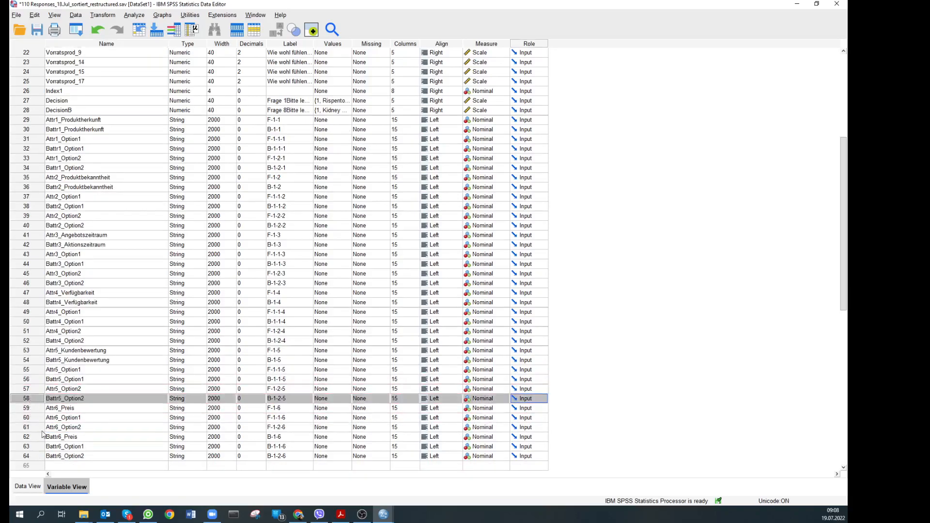
Move Battr6_Preis directly below Attr6_Preis and Battr6_Option1 directly below Attr6_Option1, leaving Battr6_Option2 as the last variable.
{"action": "double_click", "coordinate": [35, 437]}
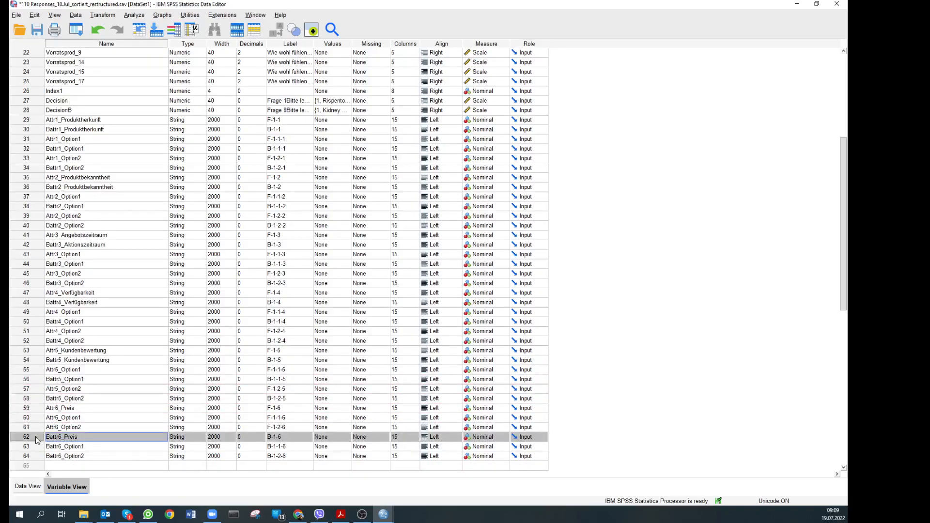
{"action": "left_click", "coordinate": [60, 485]}
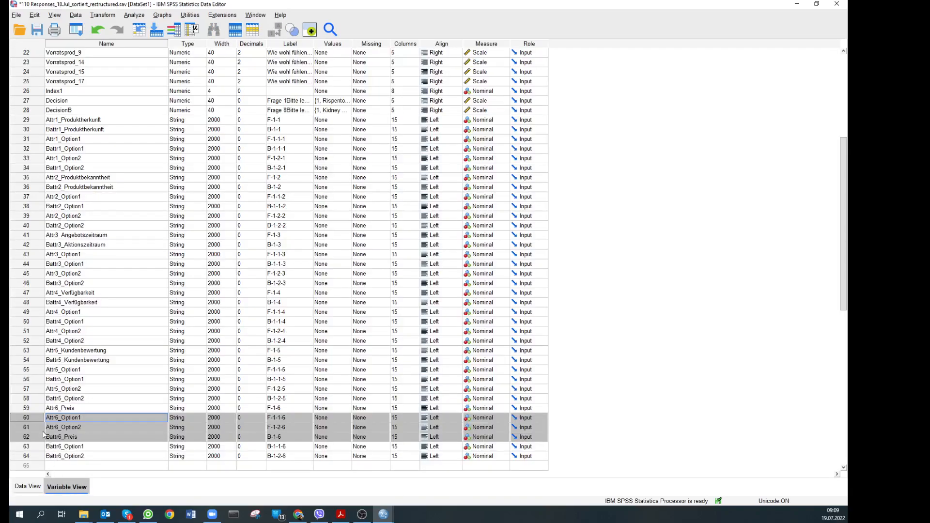
{"action": "left_click", "coordinate": [32, 443]}
{"action": "left_click", "coordinate": [28, 439]}
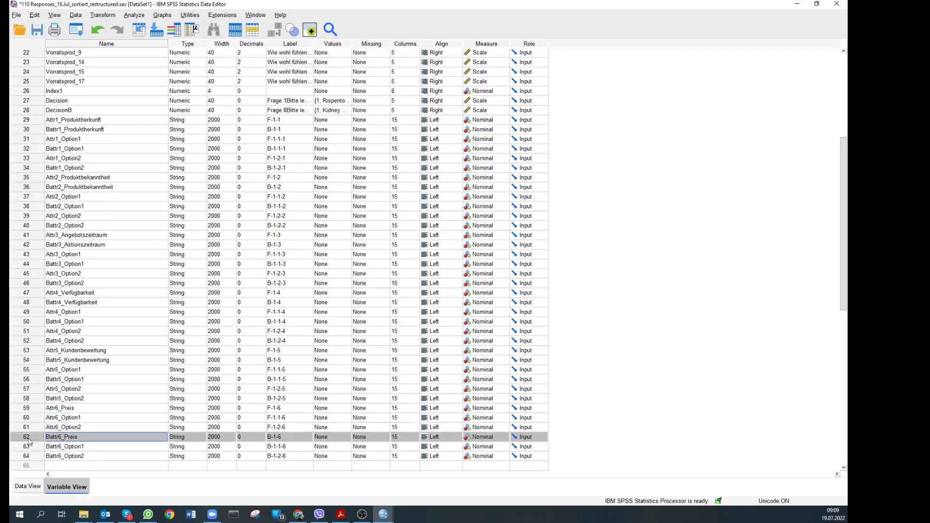
{"action": "left_click_drag", "start_coordinate": [31, 439], "coordinate": [29, 416]}
{"action": "left_click", "coordinate": [28, 446]}
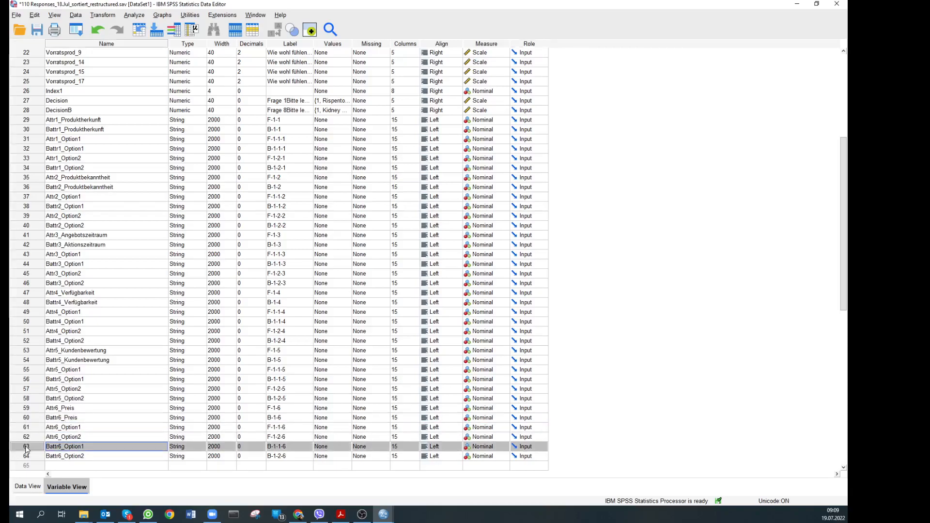
{"action": "left_click_drag", "start_coordinate": [28, 448], "coordinate": [27, 436]}
{"action": "left_click_drag", "start_coordinate": [27, 438], "coordinate": [28, 439]}
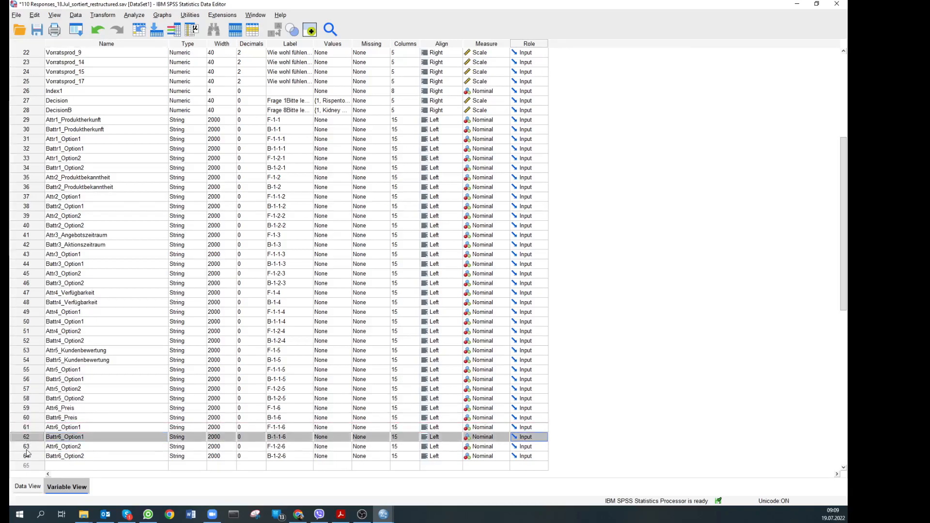
{"action": "left_click", "coordinate": [28, 456]}
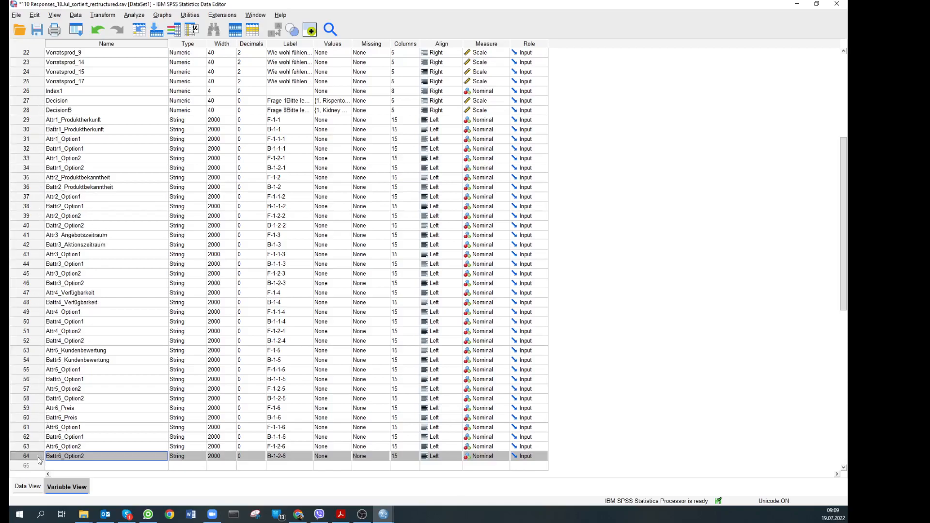
Go through the paired variables from Decision to Attr1_Option2 to check how they group.
{"action": "left_click", "coordinate": [37, 102]}
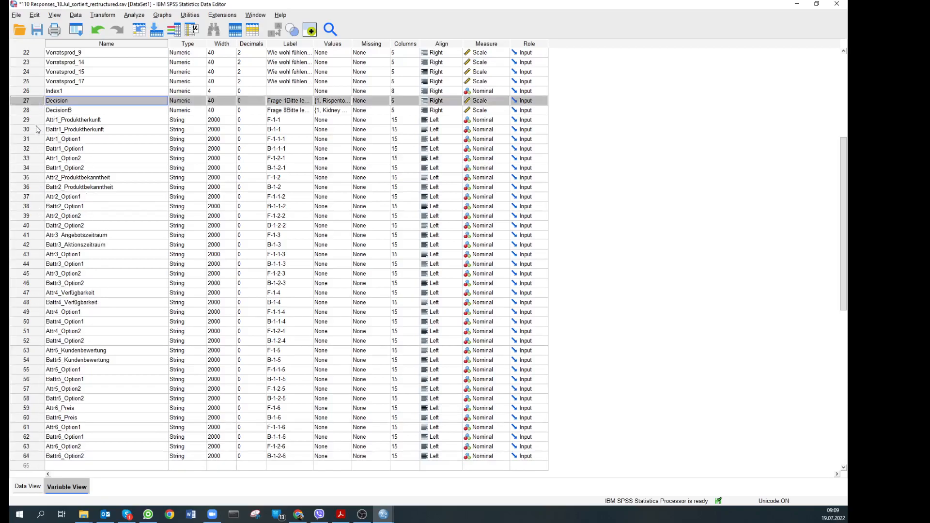
{"action": "left_click", "coordinate": [38, 122]}
{"action": "left_click", "coordinate": [38, 140]}
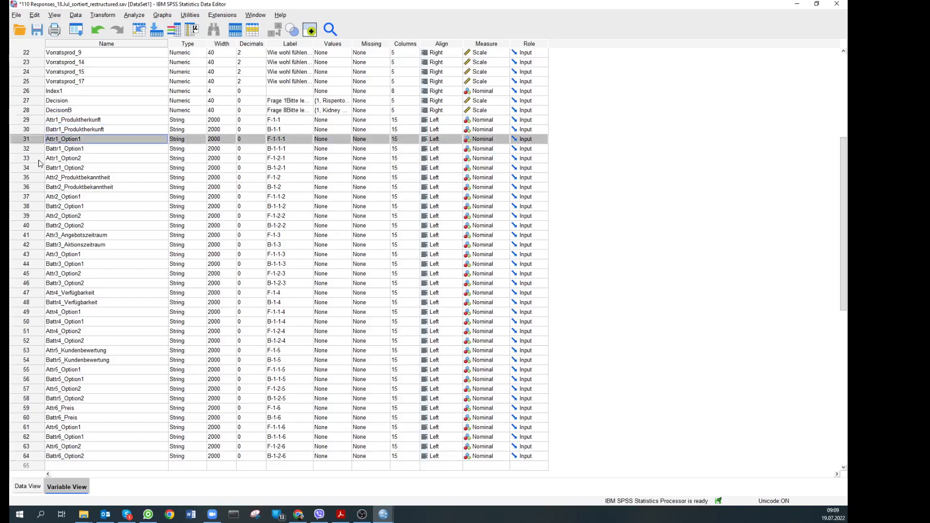
{"action": "left_click", "coordinate": [40, 159]}
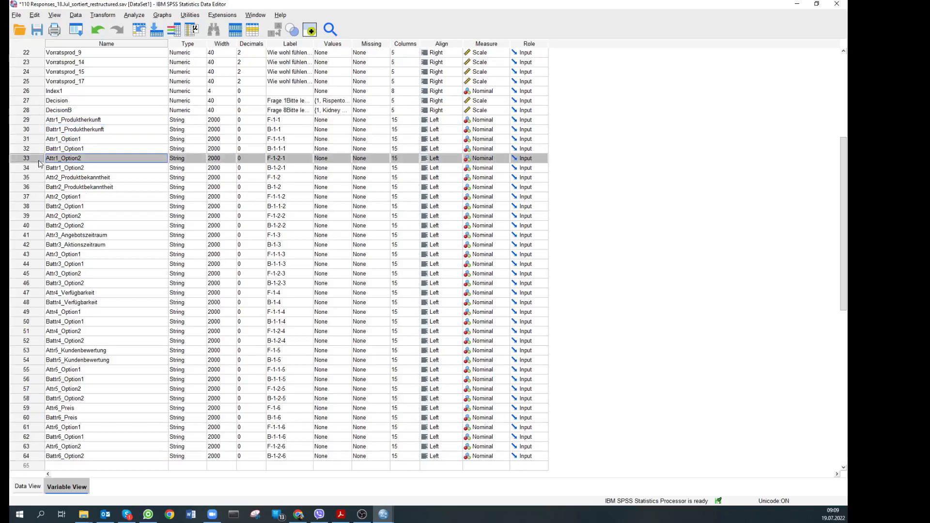
Start the Restructure Data Wizard, saving the dataset changes, and choose to restructure selected variables into cases.
{"action": "left_click", "coordinate": [79, 16]}
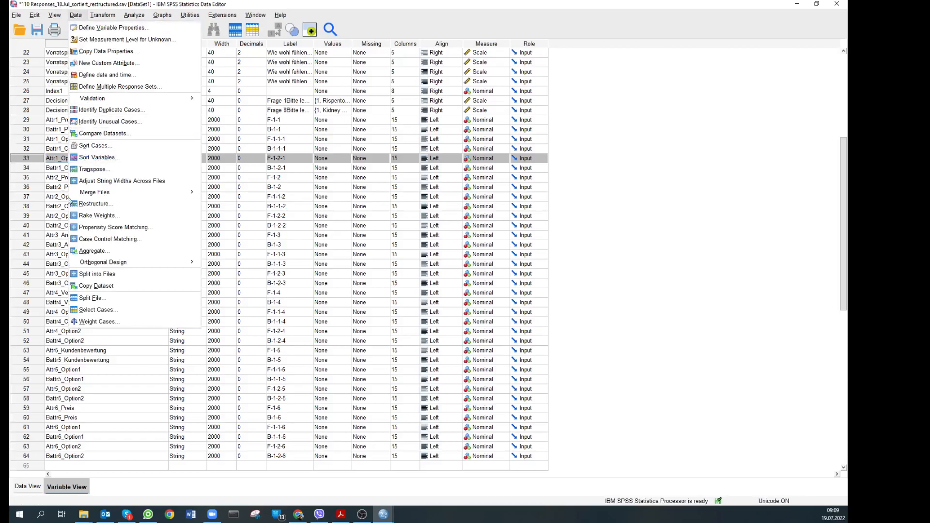
{"action": "left_click", "coordinate": [95, 203]}
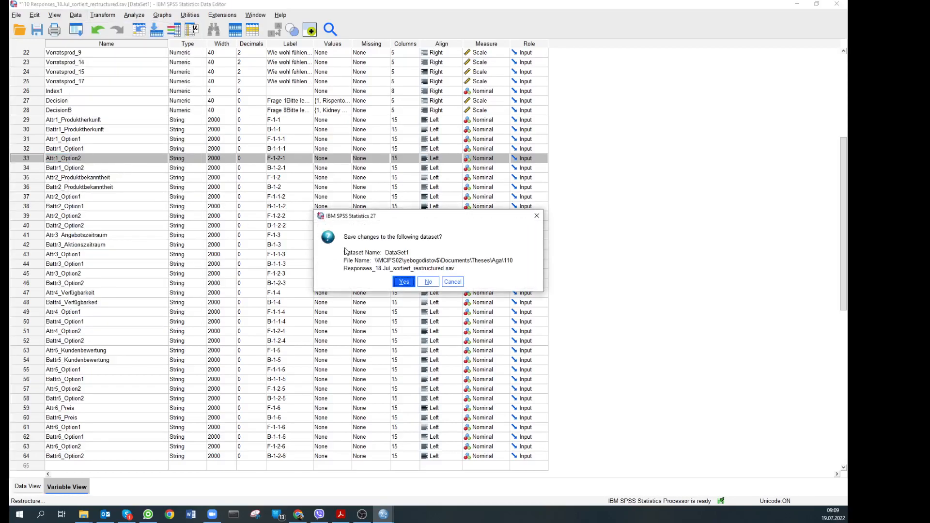
{"action": "left_click", "coordinate": [405, 283]}
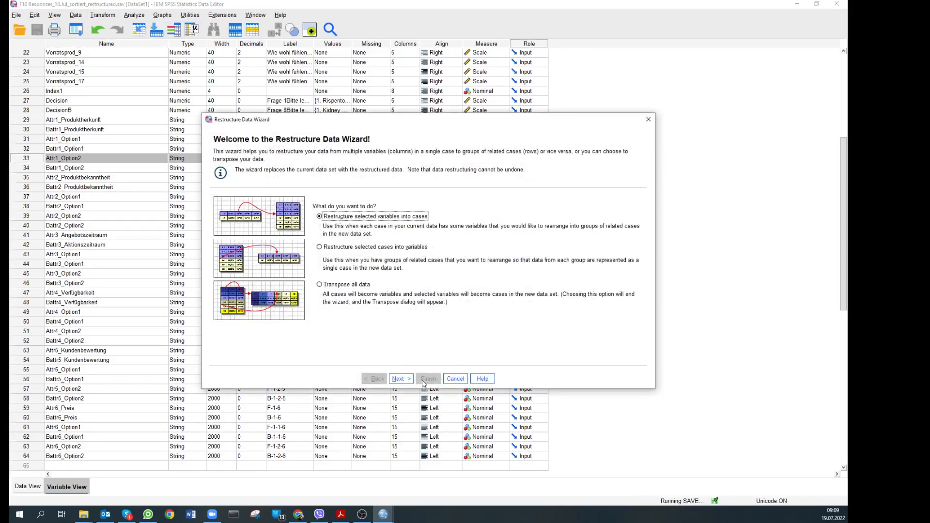
{"action": "left_click", "coordinate": [400, 379]}
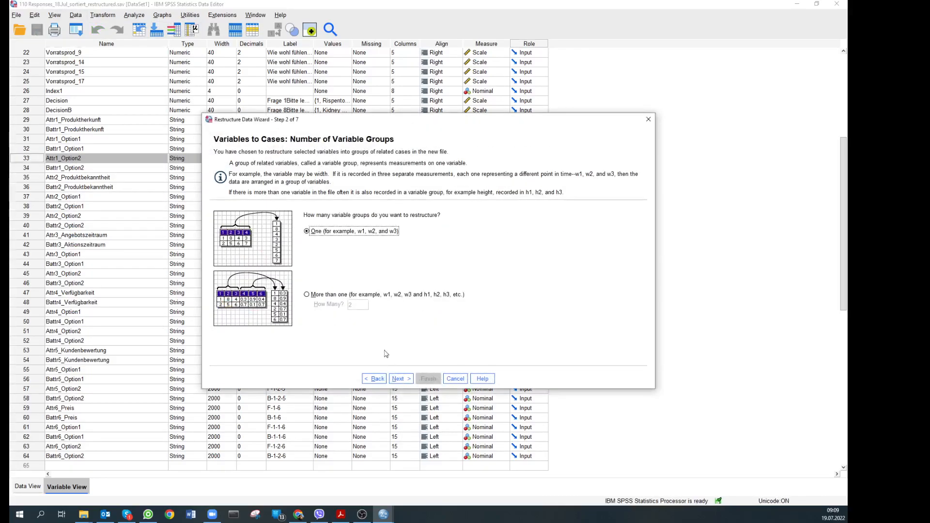
Choose more than one variable group and set the number of groups to 19.
{"action": "left_click", "coordinate": [313, 294]}
{"action": "left_click", "coordinate": [360, 304]}
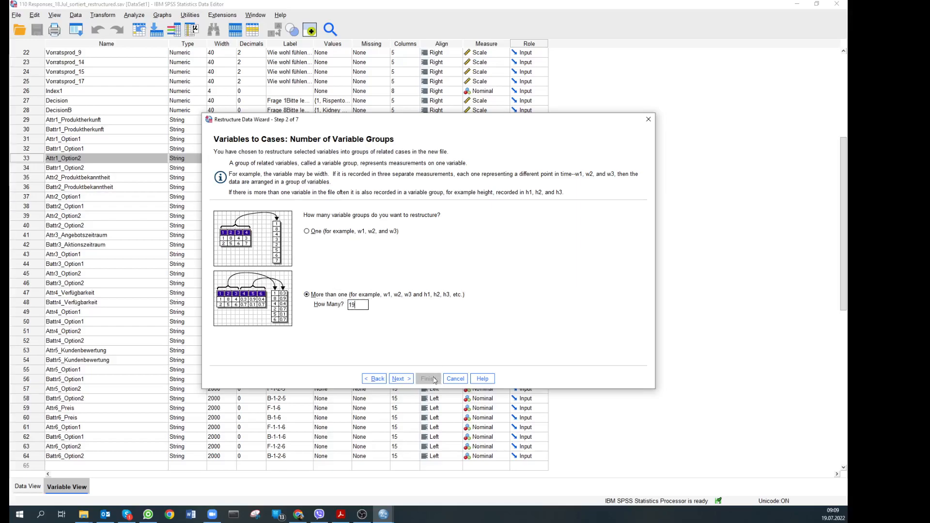
{"action": "left_click", "coordinate": [400, 379]}
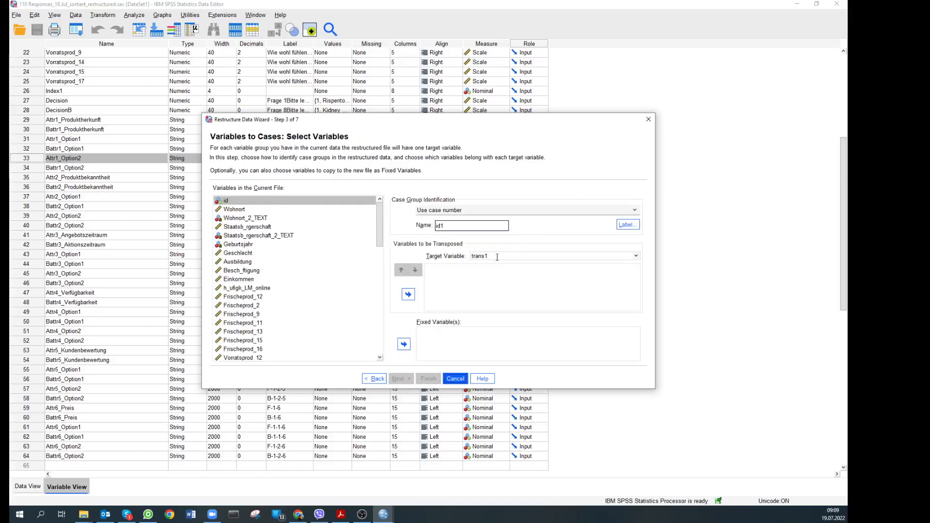
Name the first target variable all_attr1_herkunft and assign Attr1_Produktherkunft and Battr1_Produktherkunft to it.
{"action": "left_click_drag", "start_coordinate": [376, 232], "coordinate": [377, 301]}
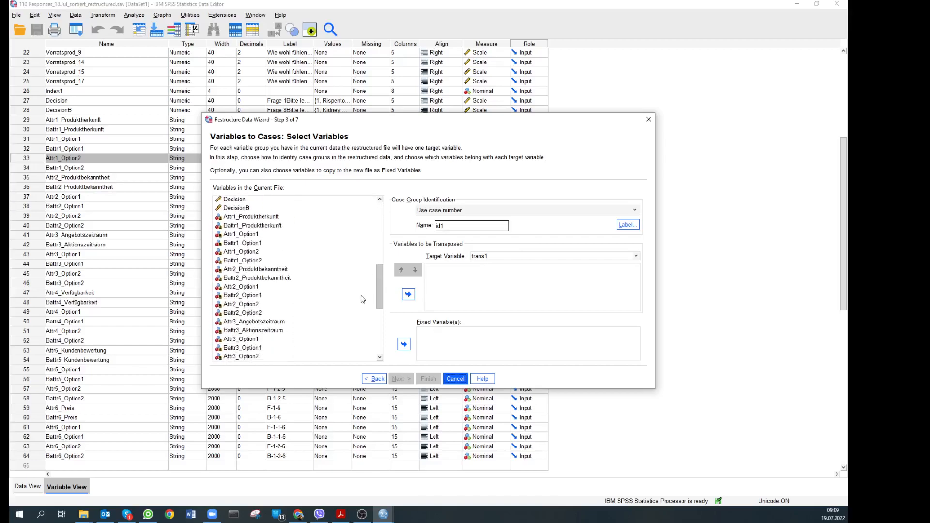
{"action": "left_click", "coordinate": [495, 257]}
{"action": "left_click_drag", "start_coordinate": [498, 257], "coordinate": [441, 253]}
{"action": "type", "text": "all_attr"}
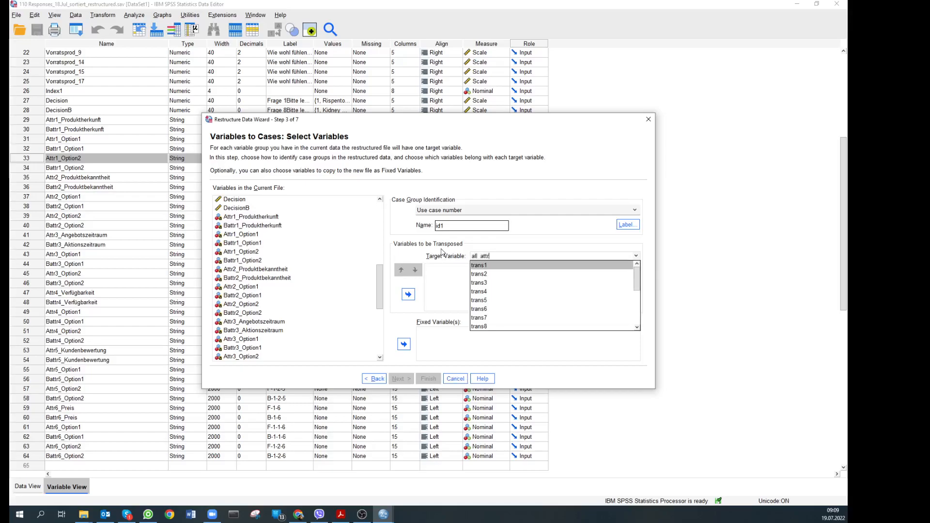
{"action": "type", "text": "1_herkunft"}
{"action": "left_click", "coordinate": [453, 279]}
{"action": "left_click", "coordinate": [266, 217]}
{"action": "left_click", "coordinate": [266, 226], "text": "shift"}
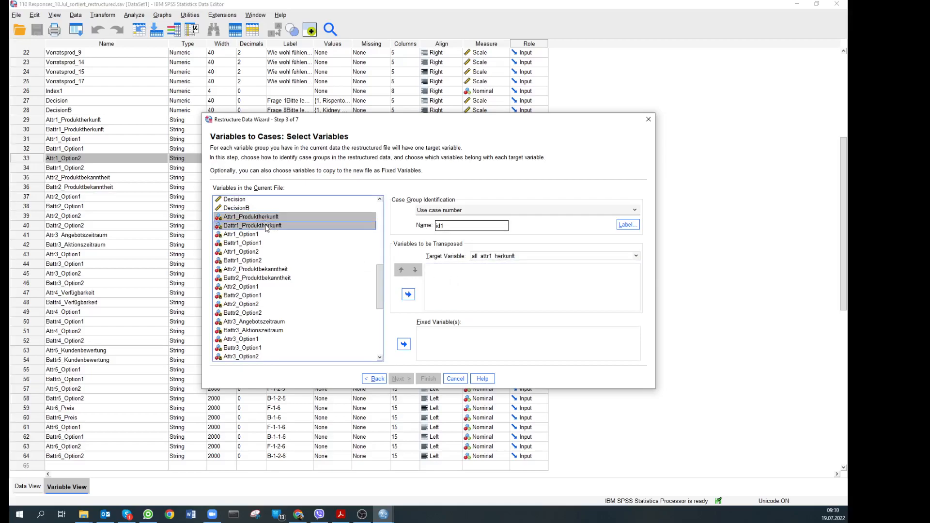
{"action": "left_click", "coordinate": [408, 294]}
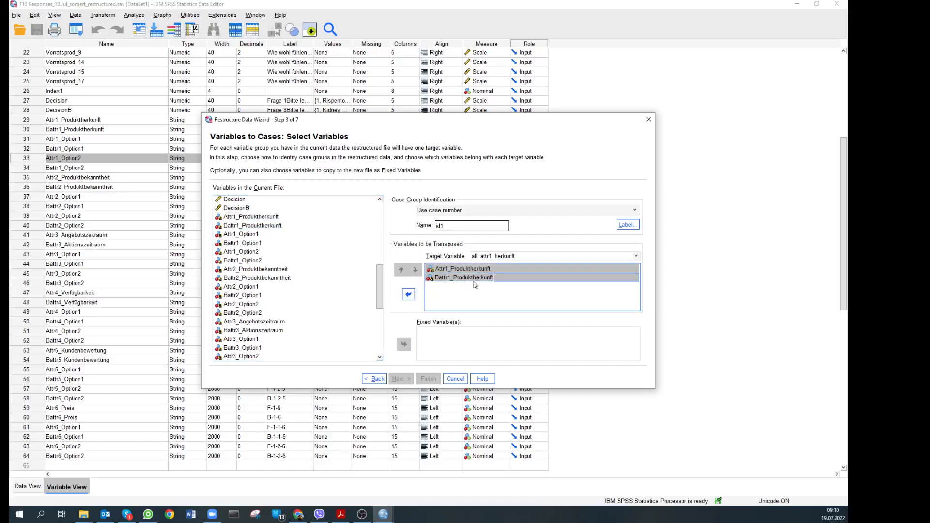
Rename target variable trans2 as all_attr1_op1 and assign Attr1_Option1 and Battr1_Option1 to it.
{"action": "left_click", "coordinate": [638, 257]}
{"action": "left_click", "coordinate": [634, 256]}
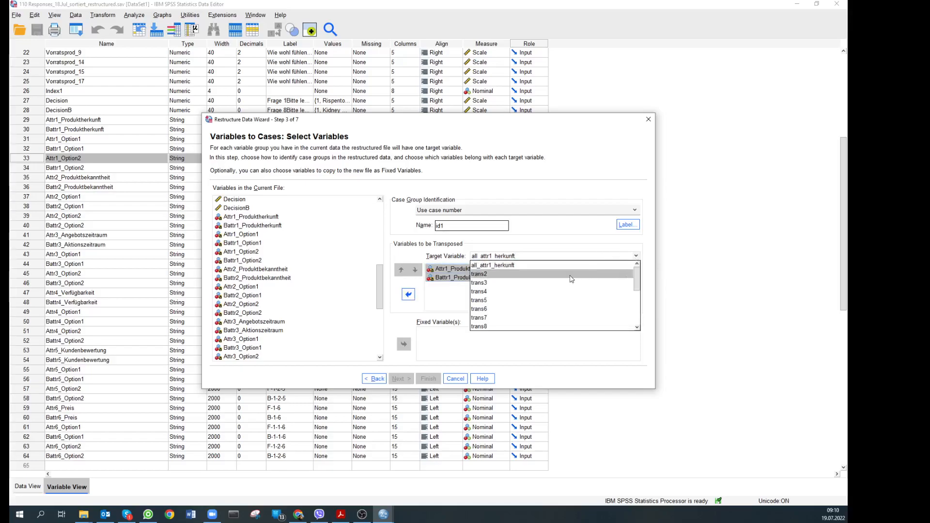
{"action": "left_click", "coordinate": [611, 271]}
{"action": "type", "text": "attr1 "}
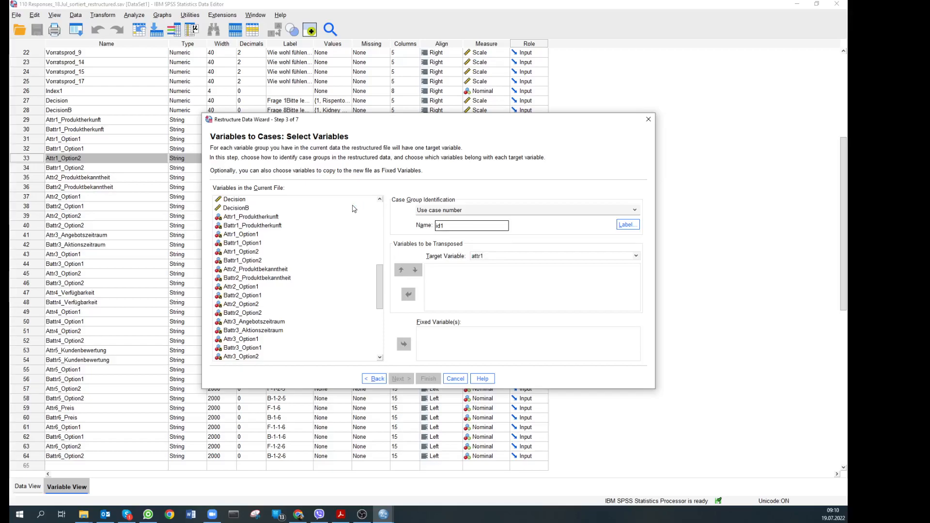
{"action": "type", "text": "all_"}
{"action": "left_click_drag", "start_coordinate": [254, 237], "coordinate": [252, 243]}
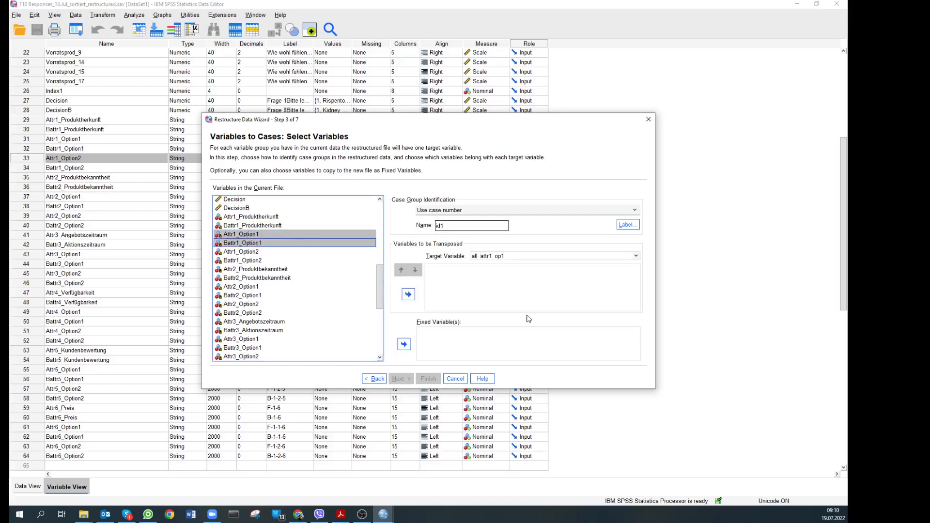
{"action": "left_click", "coordinate": [409, 294]}
Rename target variable trans3 as all_attr1_op2 and assign Attr1_Option2 and Battr1_Option2 to it.
{"action": "left_click", "coordinate": [636, 257]}
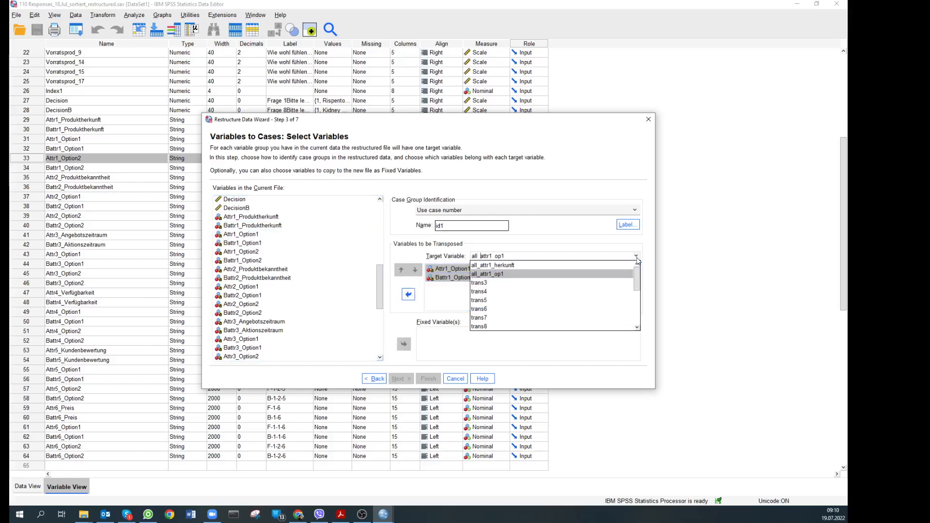
{"action": "left_click", "coordinate": [518, 283]}
{"action": "type", "text": "a"}
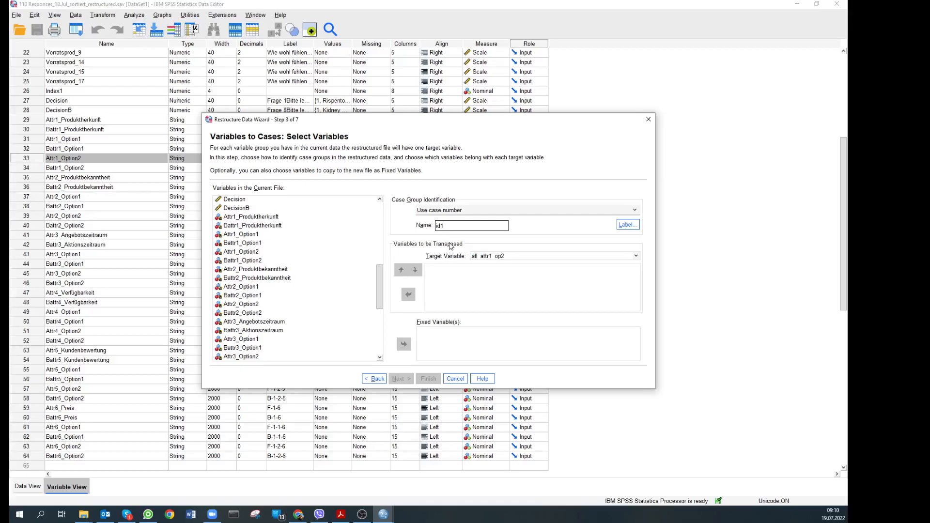
{"action": "left_click", "coordinate": [254, 253]}
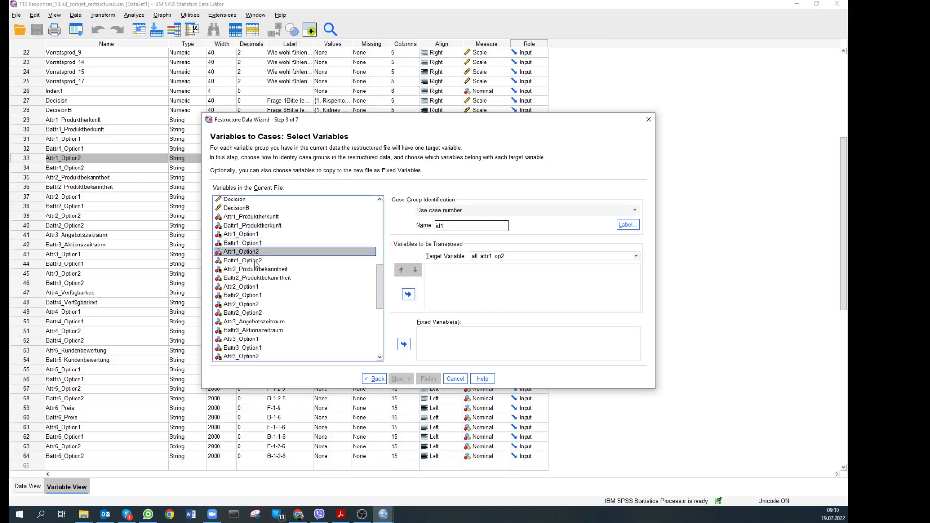
{"action": "left_click", "coordinate": [255, 262], "text": "shift"}
{"action": "left_click", "coordinate": [408, 294]}
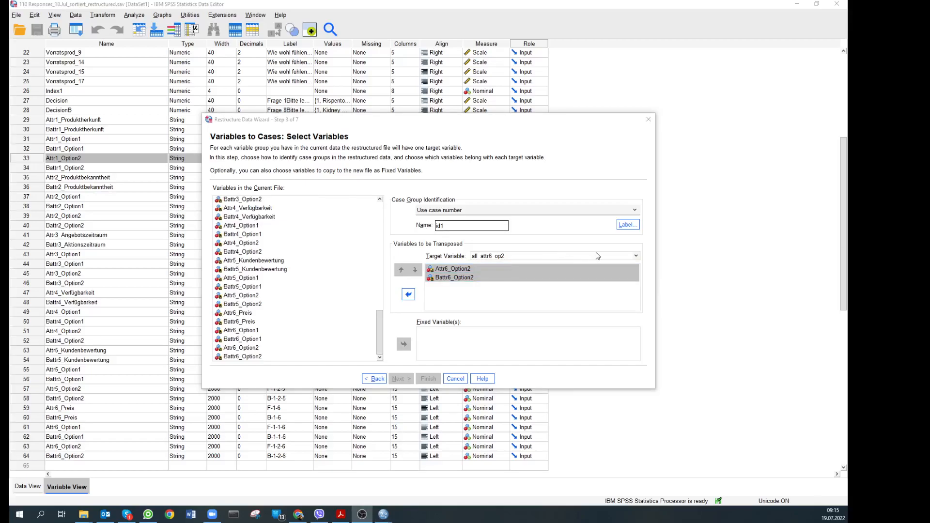
Review which variables are assigned to the target variables all_attr1_herkunft, all_attr1_op1 and all_attr1_op2.
{"action": "left_click", "coordinate": [638, 257]}
{"action": "left_click_drag", "start_coordinate": [637, 313], "coordinate": [632, 272]}
{"action": "left_click", "coordinate": [516, 267]}
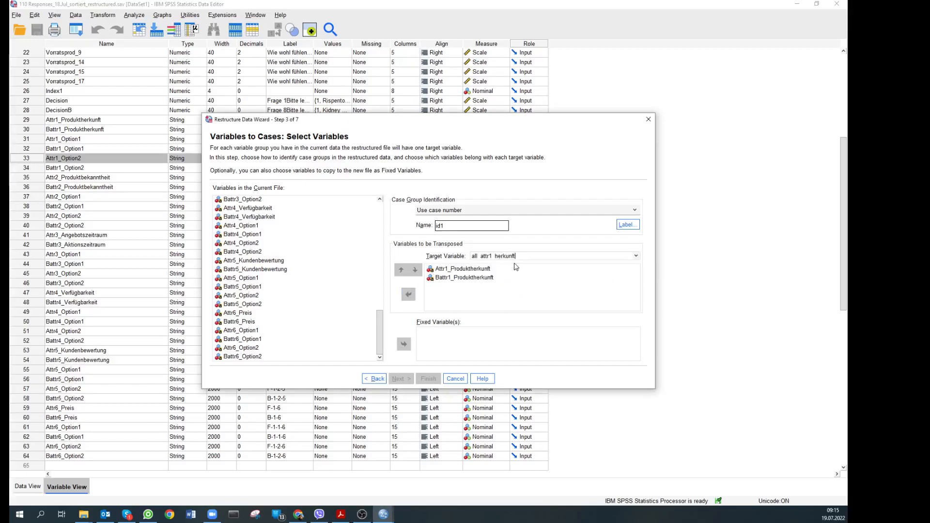
{"action": "left_click", "coordinate": [638, 257]}
{"action": "left_click", "coordinate": [584, 271]}
{"action": "left_click", "coordinate": [638, 256]}
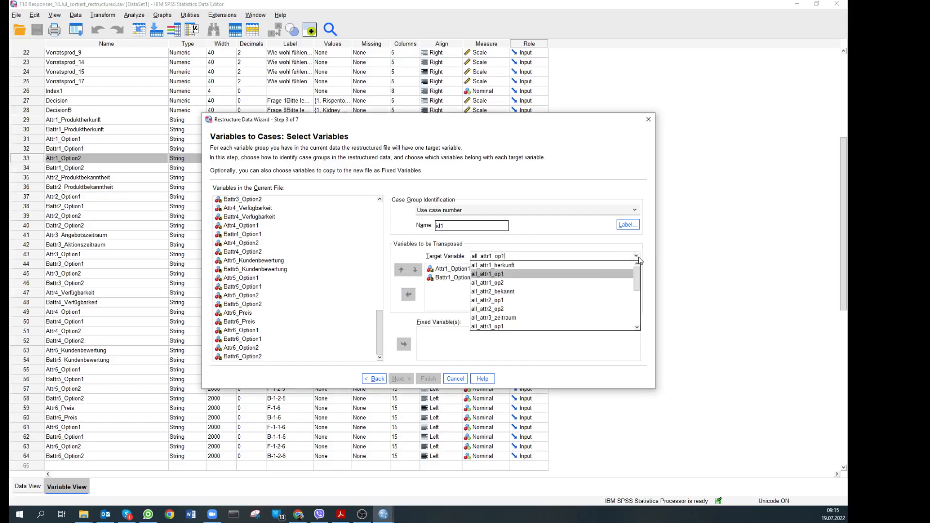
{"action": "left_click", "coordinate": [564, 284]}
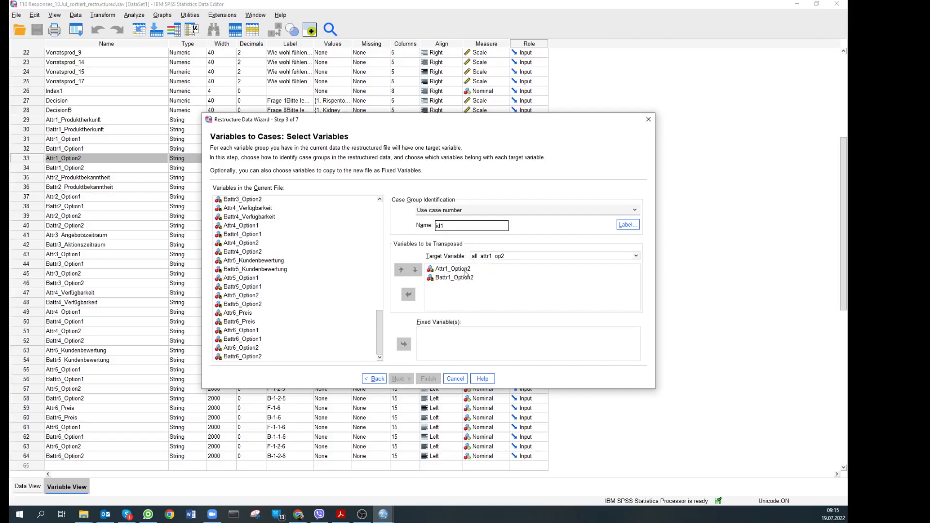
Rename target variable trans19 as all_decision and assign Decision and DecisionB to it.
{"action": "left_click", "coordinate": [636, 256]}
{"action": "scroll", "coordinate": [589, 291], "scroll_direction": "down", "scroll_amount": 3}
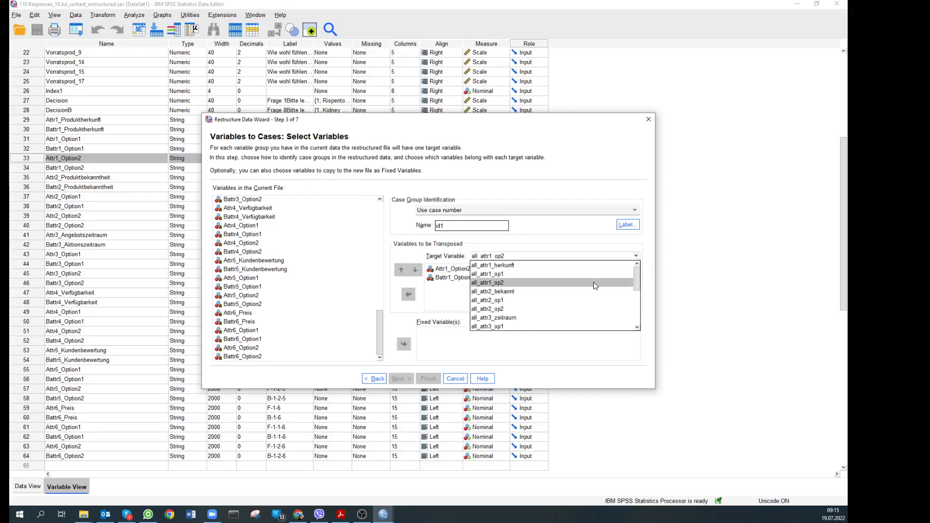
{"action": "scroll", "coordinate": [588, 293], "scroll_direction": "down", "scroll_amount": 5}
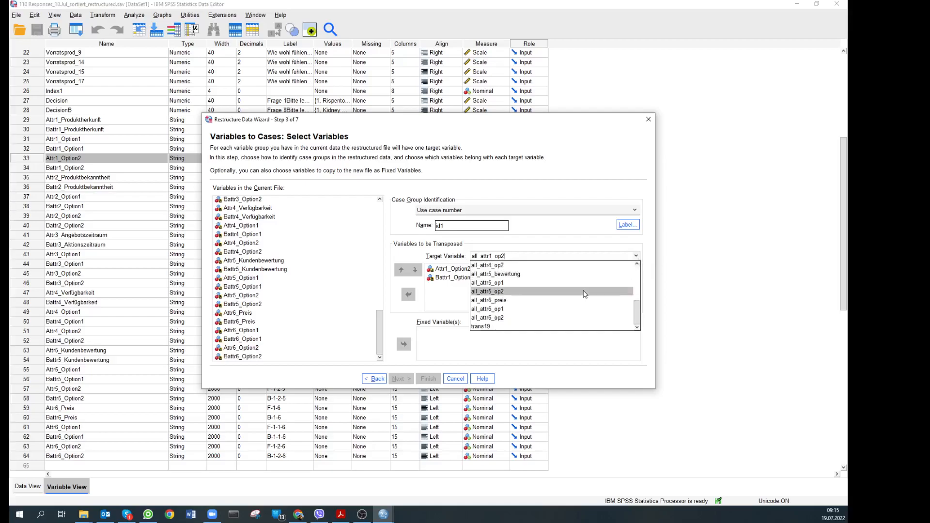
{"action": "left_click", "coordinate": [526, 322]}
{"action": "left_click_drag", "start_coordinate": [503, 259], "coordinate": [458, 255]}
{"action": "type", "text": "all_decision"}
{"action": "left_click", "coordinate": [458, 278]}
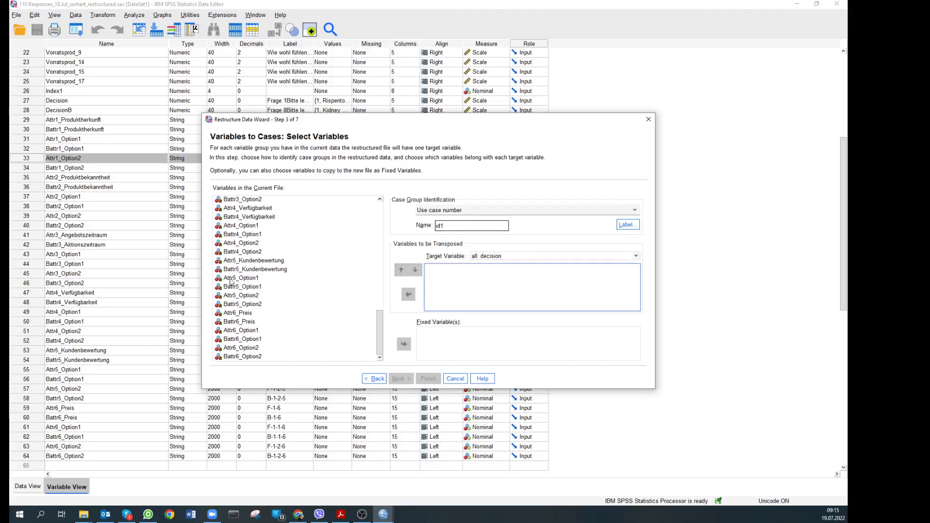
{"action": "scroll", "coordinate": [231, 281], "scroll_direction": "up", "scroll_amount": 8}
{"action": "left_click", "coordinate": [231, 236]}
{"action": "left_click", "coordinate": [235, 244], "text": "shift"}
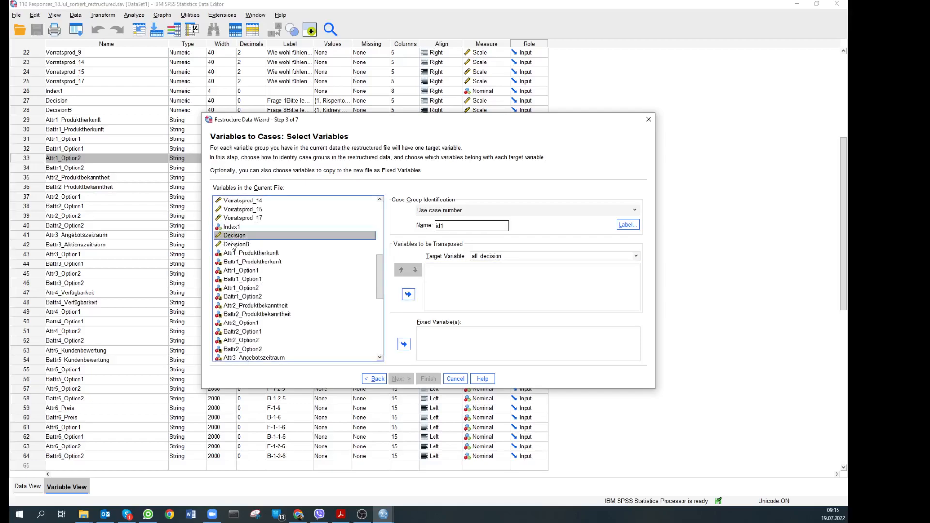
{"action": "left_click", "coordinate": [408, 295]}
Add all variables from id through Index1 as fixed variables and continue to the index variable settings.
{"action": "left_click", "coordinate": [234, 227]}
{"action": "scroll", "coordinate": [249, 230], "scroll_direction": "up", "scroll_amount": 5}
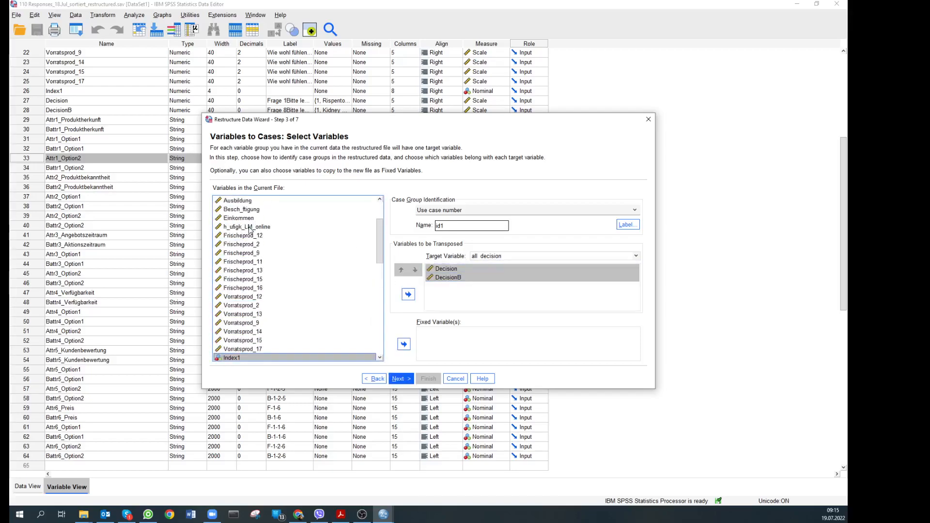
{"action": "scroll", "coordinate": [250, 230], "scroll_direction": "up", "scroll_amount": 3}
{"action": "left_click", "coordinate": [233, 200]}
{"action": "key", "text": "ctrl+a"}
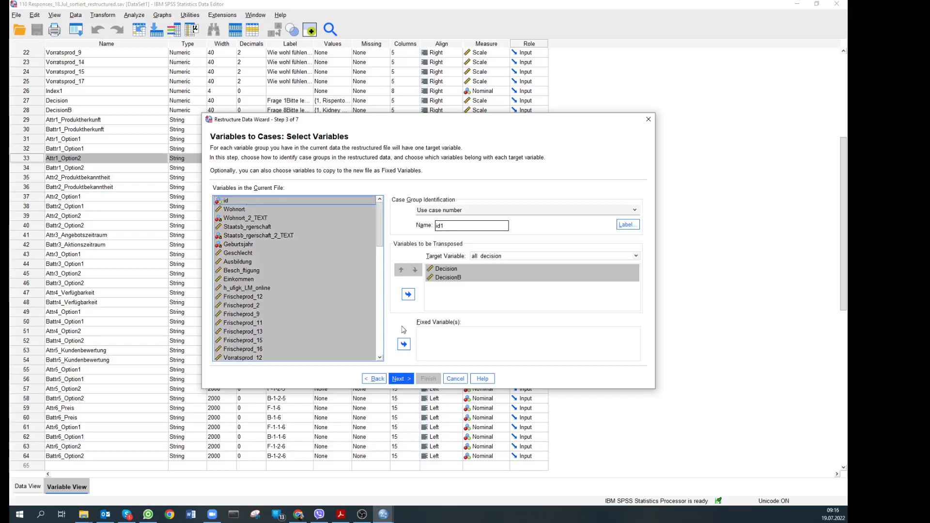
{"action": "left_click", "coordinate": [404, 345]}
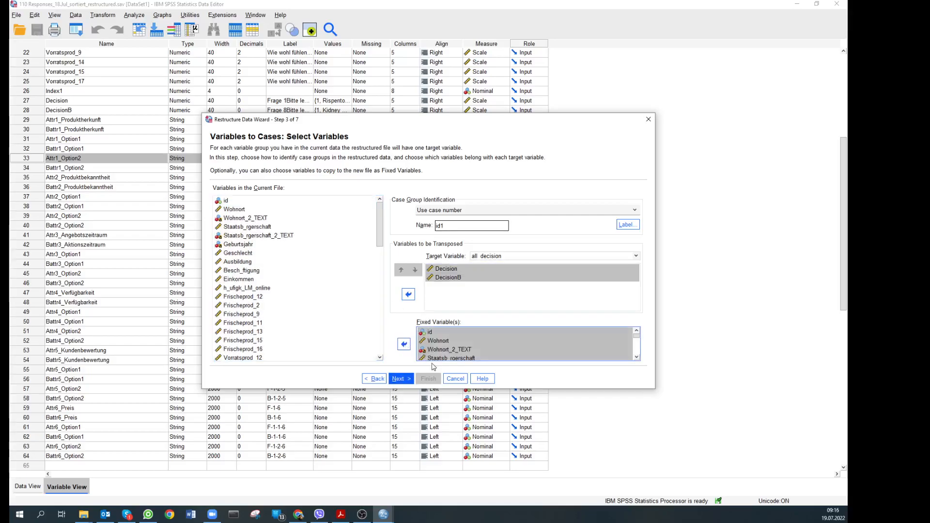
{"action": "left_click", "coordinate": [404, 381]}
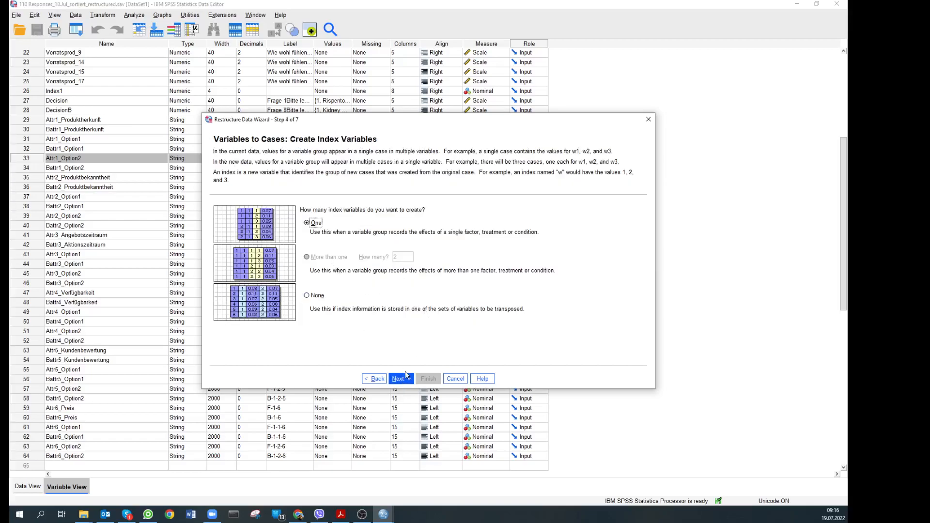
Create one index variable with sequential numbers and name it IndexProduct.
{"action": "left_click", "coordinate": [403, 379]}
{"action": "left_click", "coordinate": [258, 266]}
{"action": "left_click", "coordinate": [258, 266]}
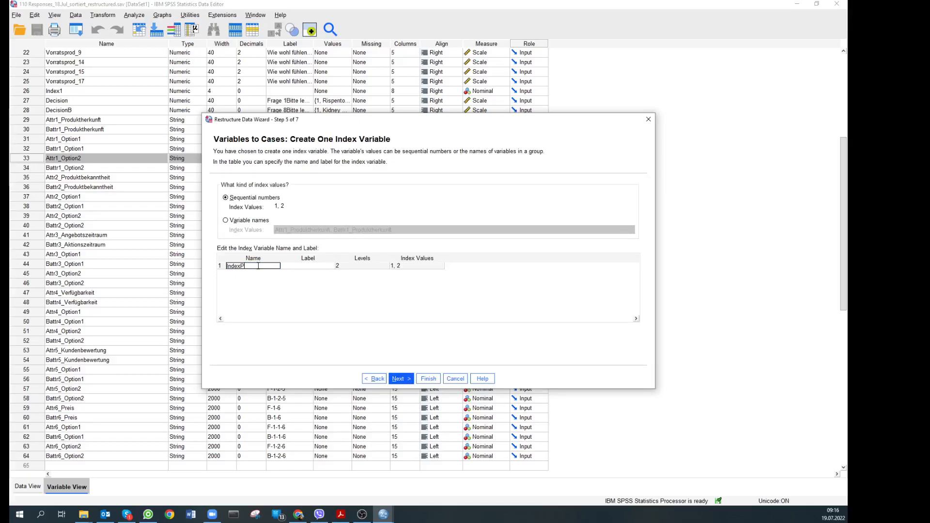
{"action": "type", "text": "Product"}
{"action": "left_click", "coordinate": [399, 379]}
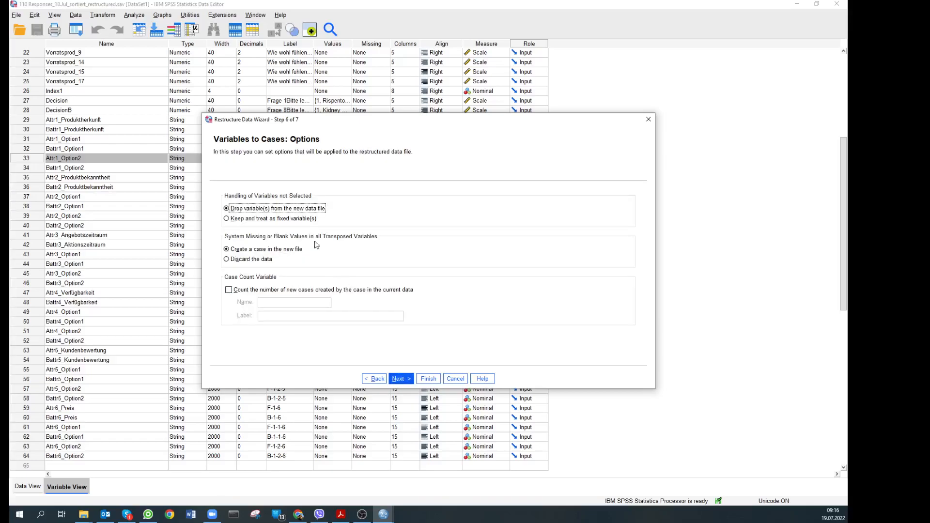
Accept the default restructuring options and restructure the data now.
{"action": "left_click", "coordinate": [399, 379]}
{"action": "left_click", "coordinate": [429, 379]}
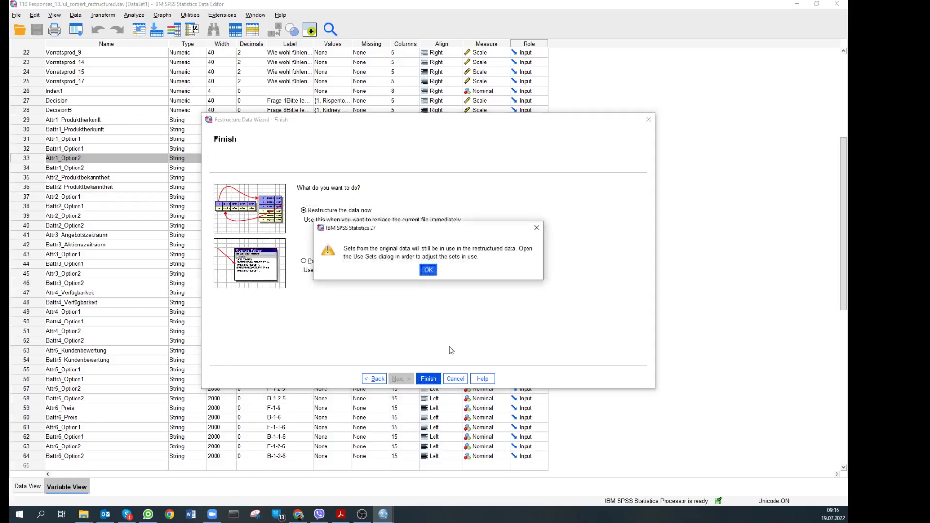
{"action": "left_click", "coordinate": [428, 269]}
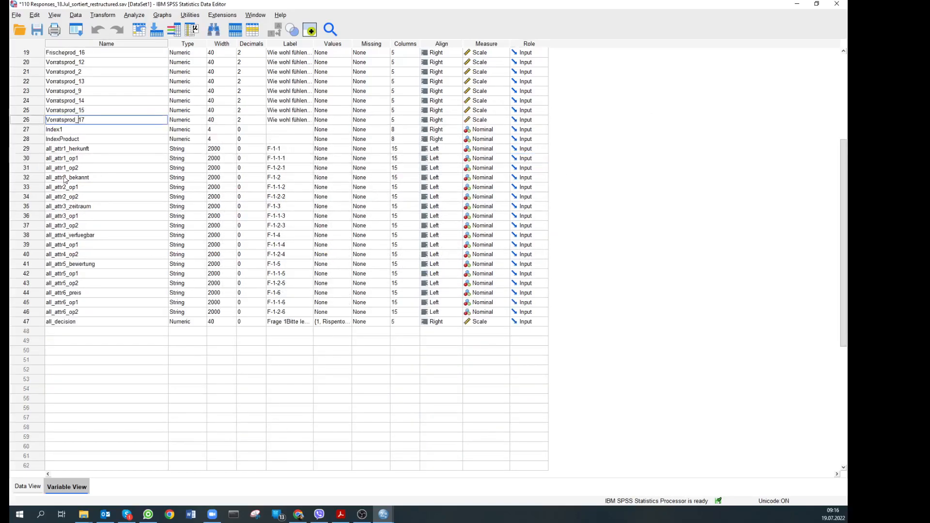
Examine the values of IndexProduct in the restructured data and return to the variable definitions.
{"action": "left_click", "coordinate": [31, 149]}
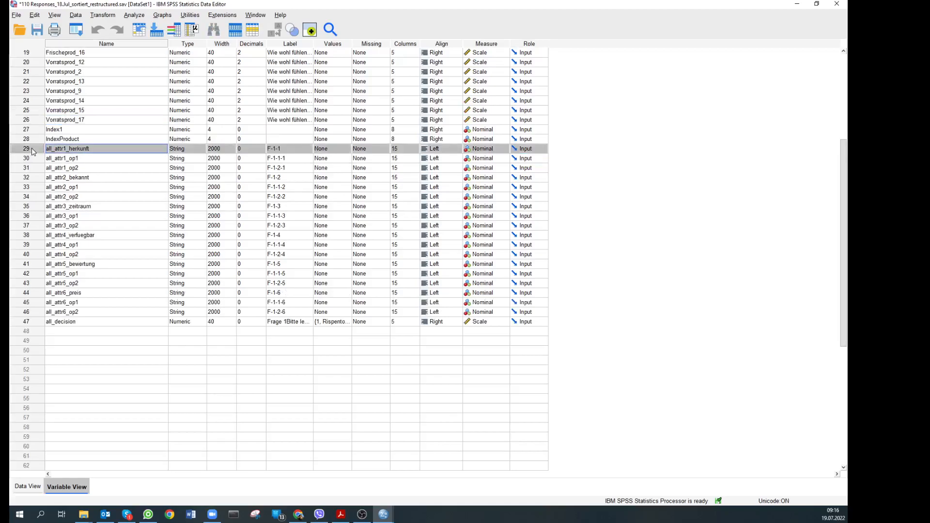
{"action": "left_click", "coordinate": [27, 140]}
{"action": "double_click", "coordinate": [27, 140]}
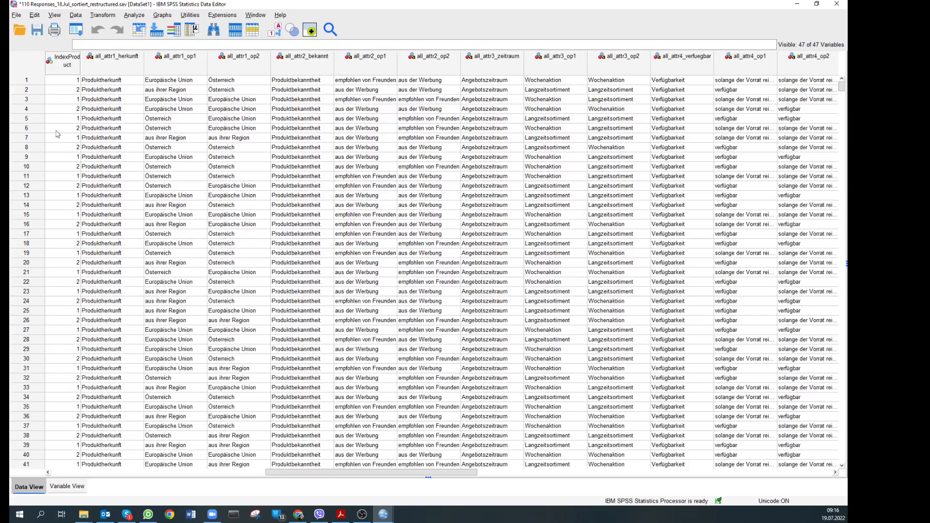
{"action": "left_click", "coordinate": [57, 486]}
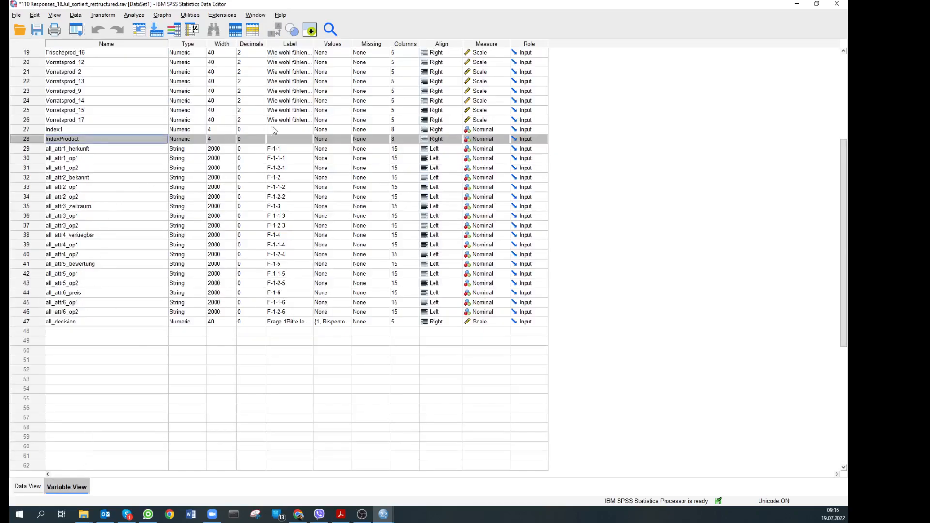
Add the value label tomato for value 1 of IndexProduct.
{"action": "left_click", "coordinate": [301, 139]}
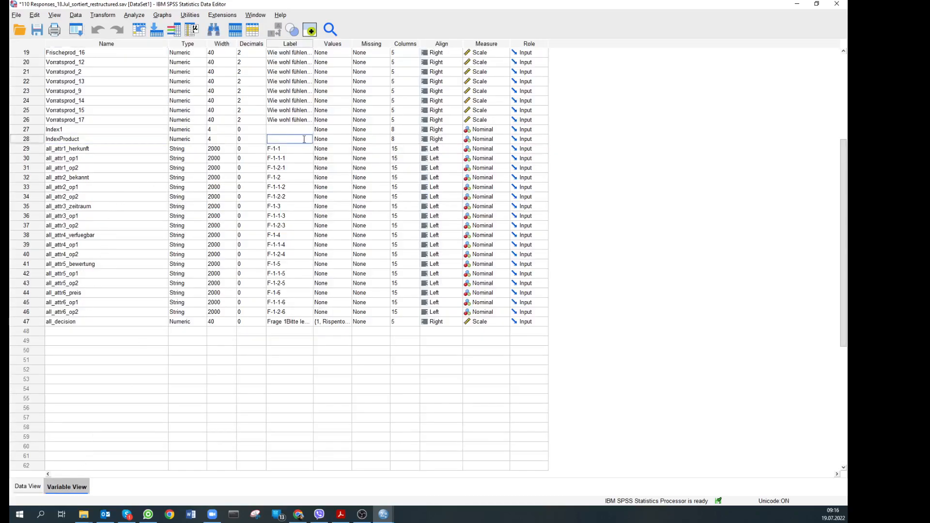
{"action": "left_click", "coordinate": [309, 158]}
{"action": "left_click", "coordinate": [303, 139]}
{"action": "left_click", "coordinate": [324, 140]}
{"action": "left_click", "coordinate": [346, 139]}
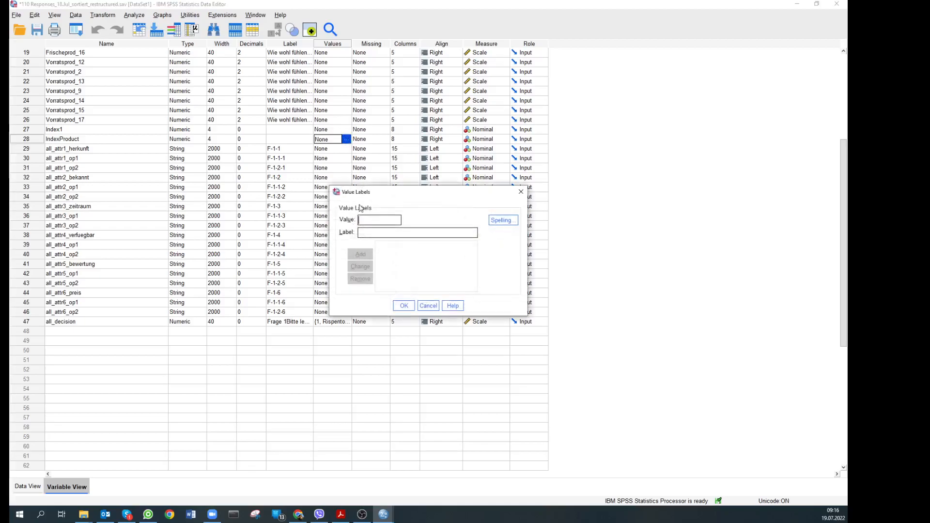
{"action": "type", "text": "1"}
{"action": "left_click", "coordinate": [367, 237]}
{"action": "type", "text": "tomate"}
{"action": "key", "text": "BackSpace"}
{"action": "type", "text": "o"}
{"action": "left_click", "coordinate": [371, 259]}
Add the value label beans for value 2 of IndexProduct and apply the value labels.
{"action": "type", "text": "2 = \""}
{"action": "type", "text": "be"}
{"action": "type", "text": "ans"}
{"action": "left_click", "coordinate": [360, 254]}
{"action": "left_click", "coordinate": [404, 305]}
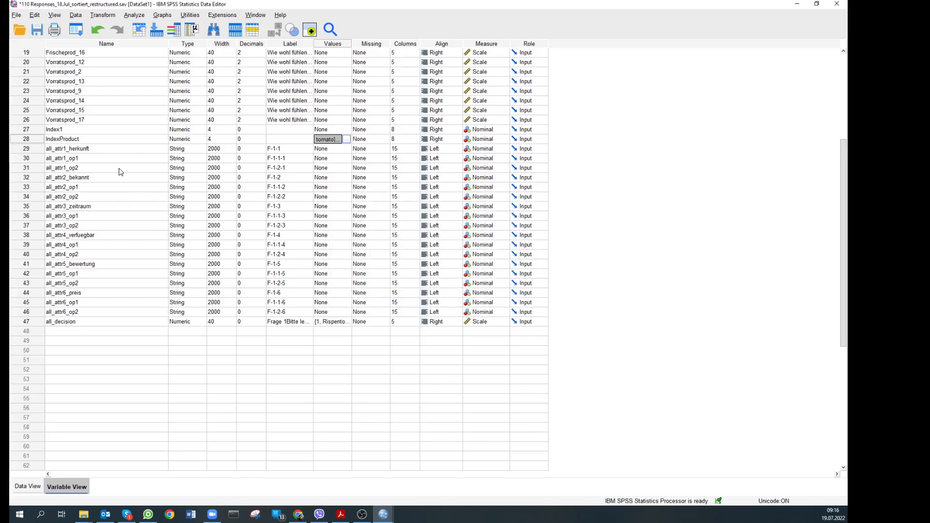
{"action": "left_click", "coordinate": [77, 161]}
{"action": "left_click", "coordinate": [78, 169]}
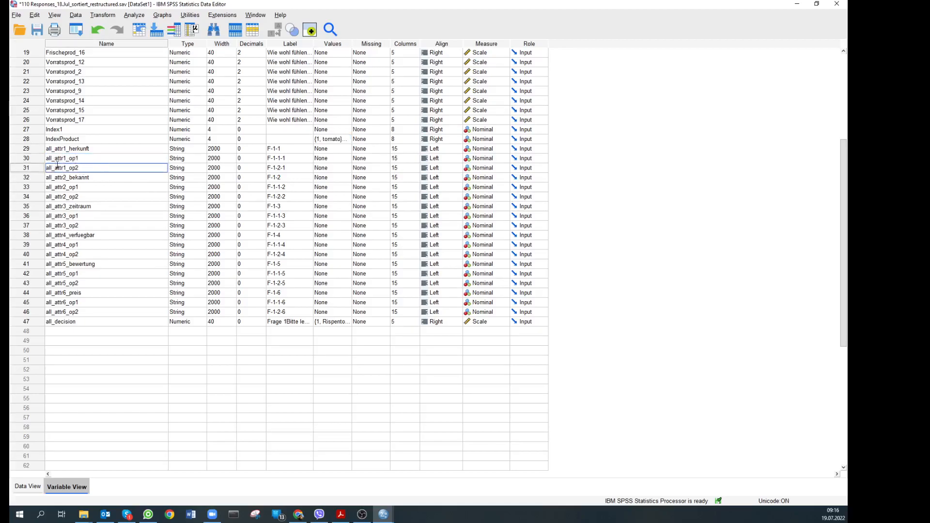